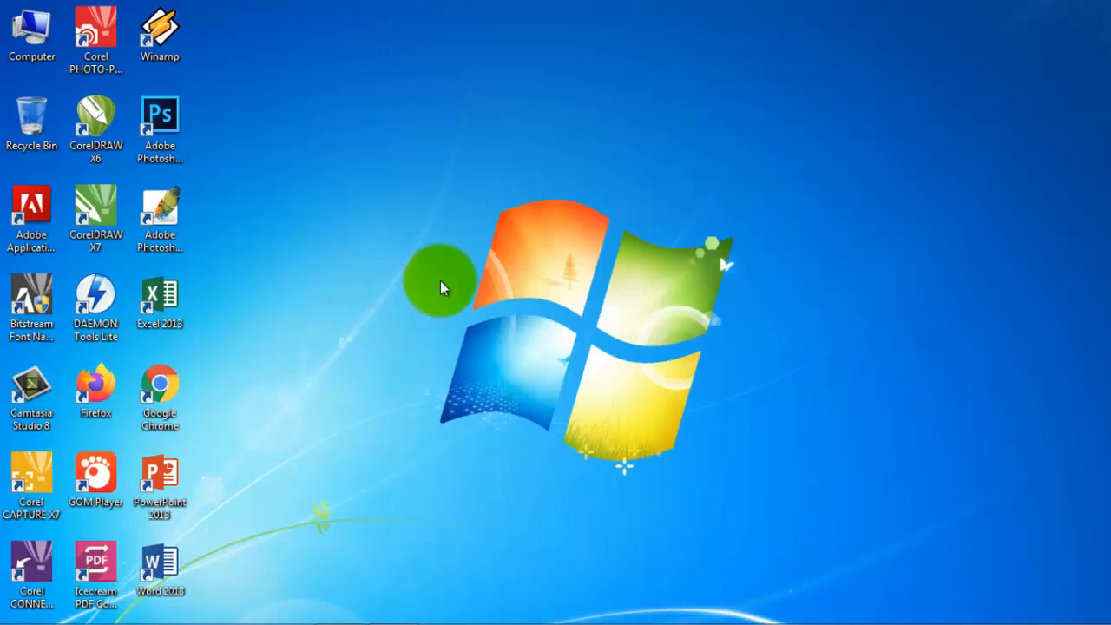
# Step: Answer the performance prompt by keeping the current color scheme and not showing the message again
pyautogui.click(372, 263)
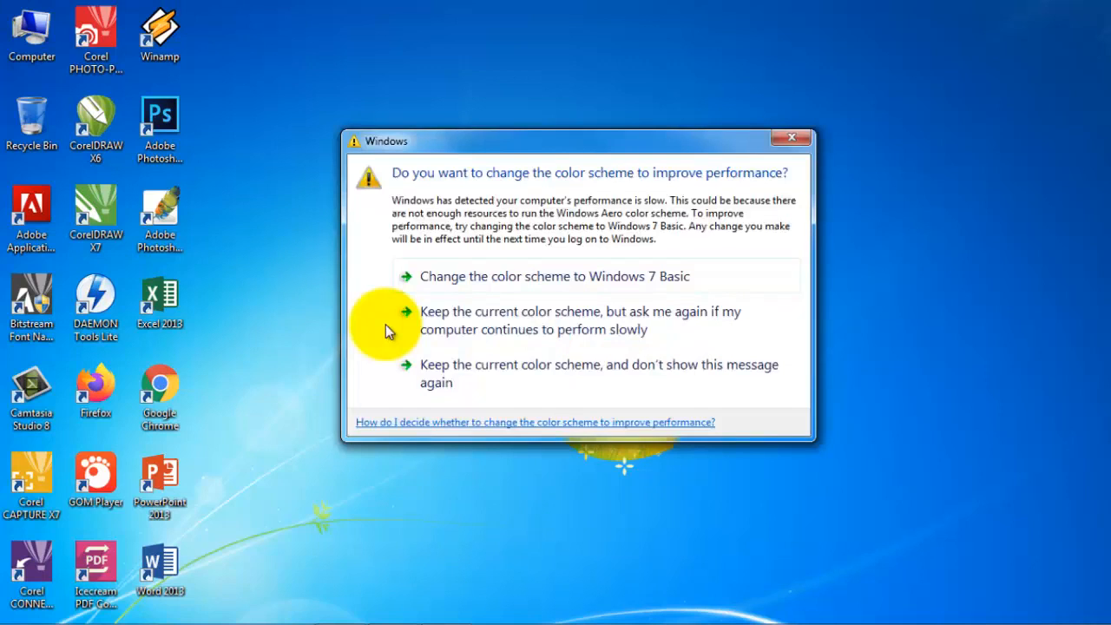
pyautogui.click(495, 371)
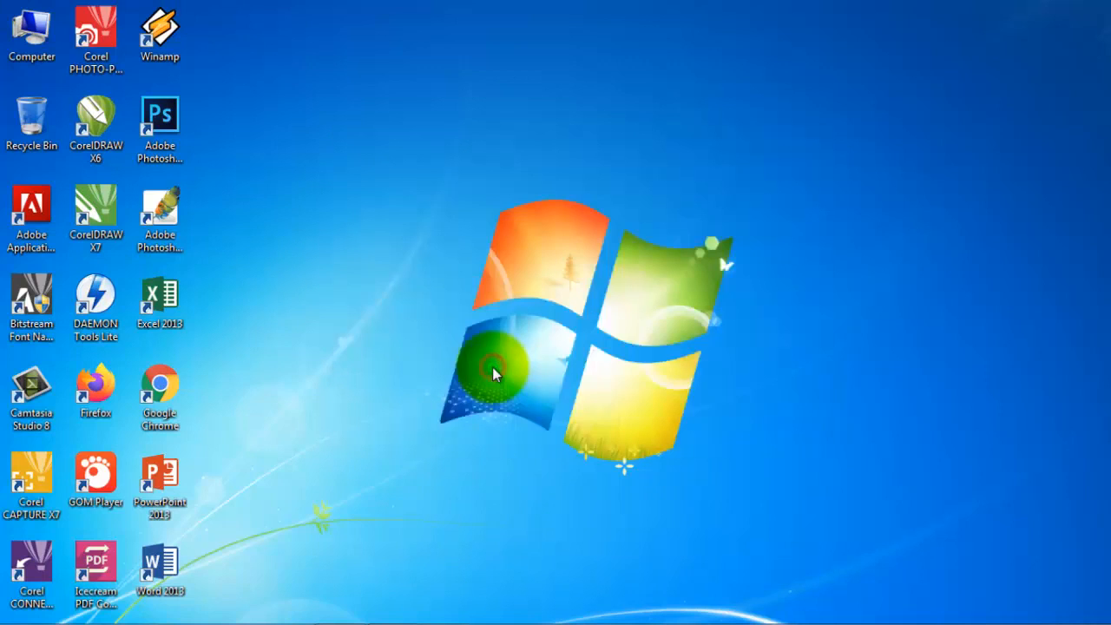
pyautogui.click(372, 350)
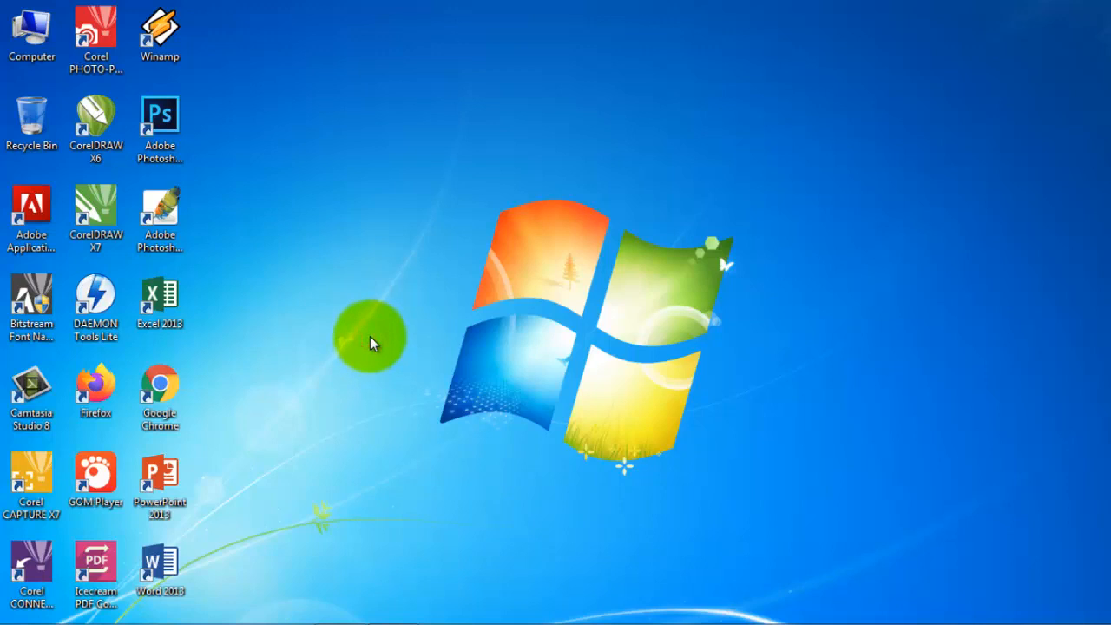
pyautogui.click(317, 279)
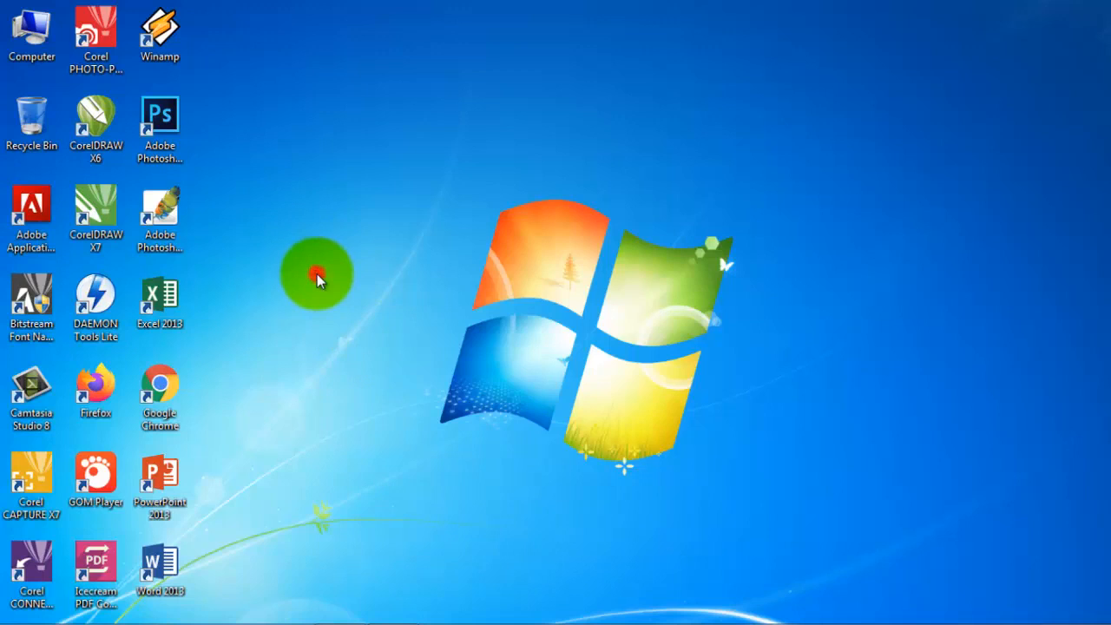
pyautogui.click(317, 280)
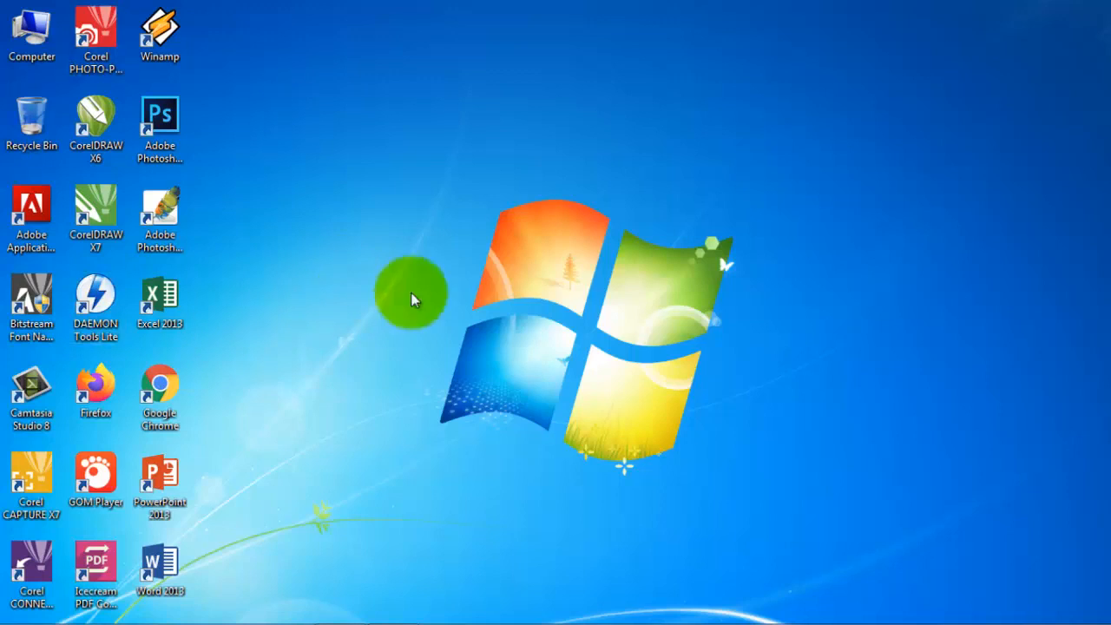
pyautogui.click(442, 278)
pyautogui.click(508, 316)
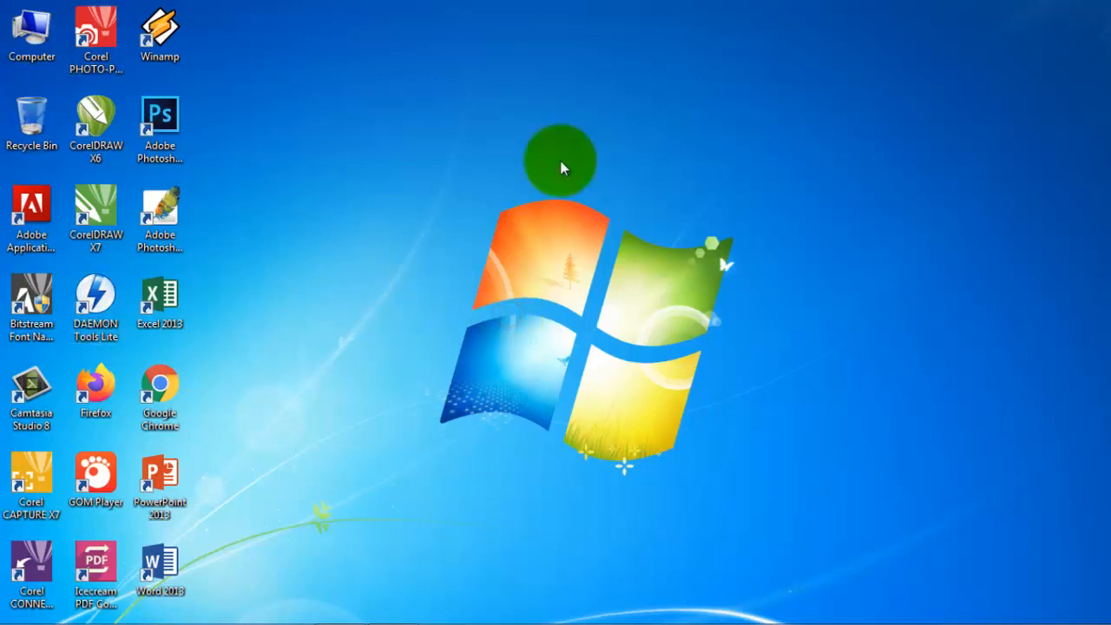
pyautogui.click(323, 250)
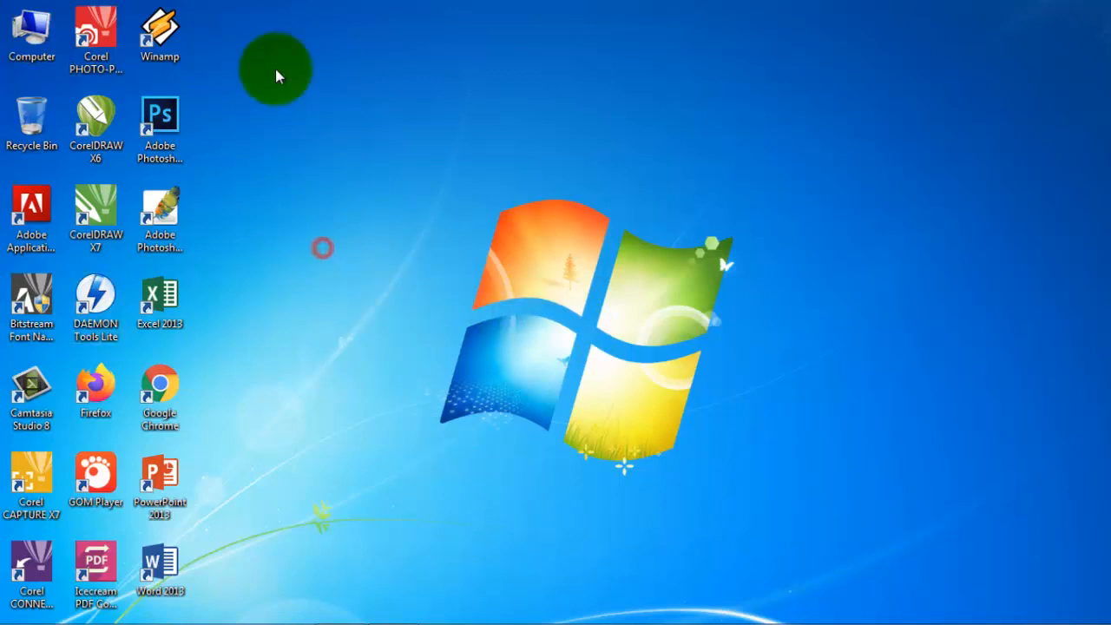
pyautogui.click(275, 71)
pyautogui.click(18, 34)
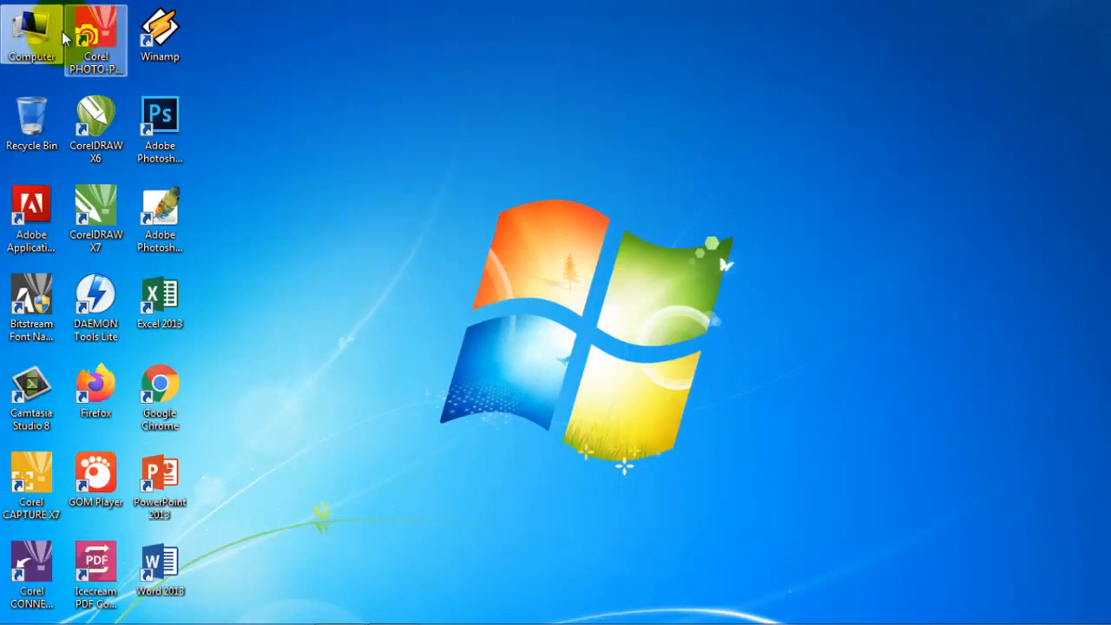
pyautogui.click(323, 95)
pyautogui.click(11, 24)
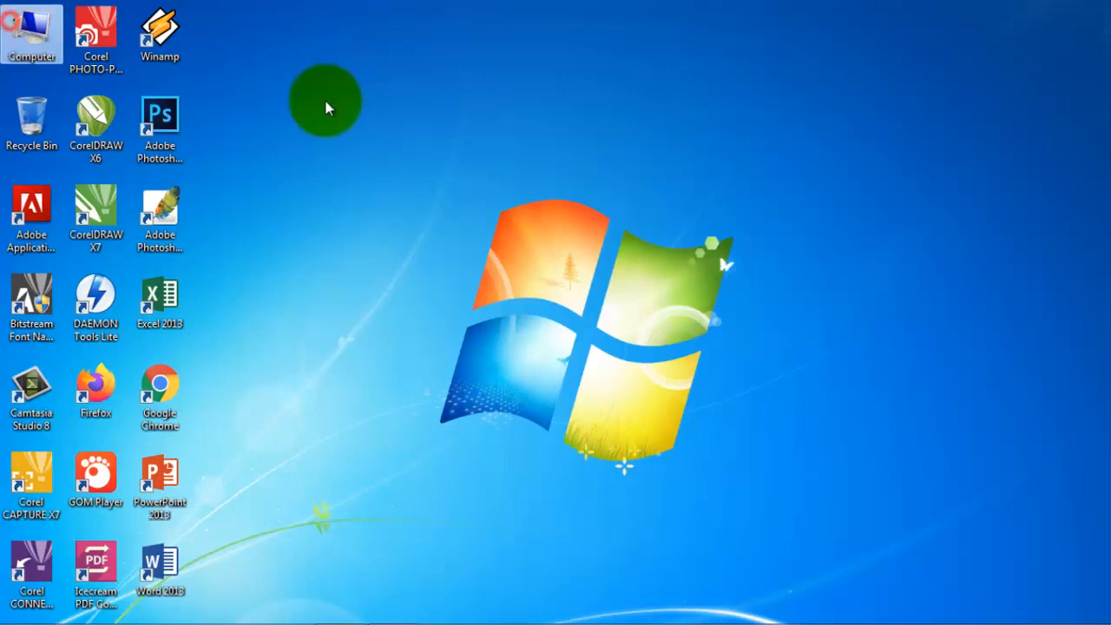
pyautogui.click(325, 101)
# Step: Open the properties of the Computer desktop item
pyautogui.click(34, 32)
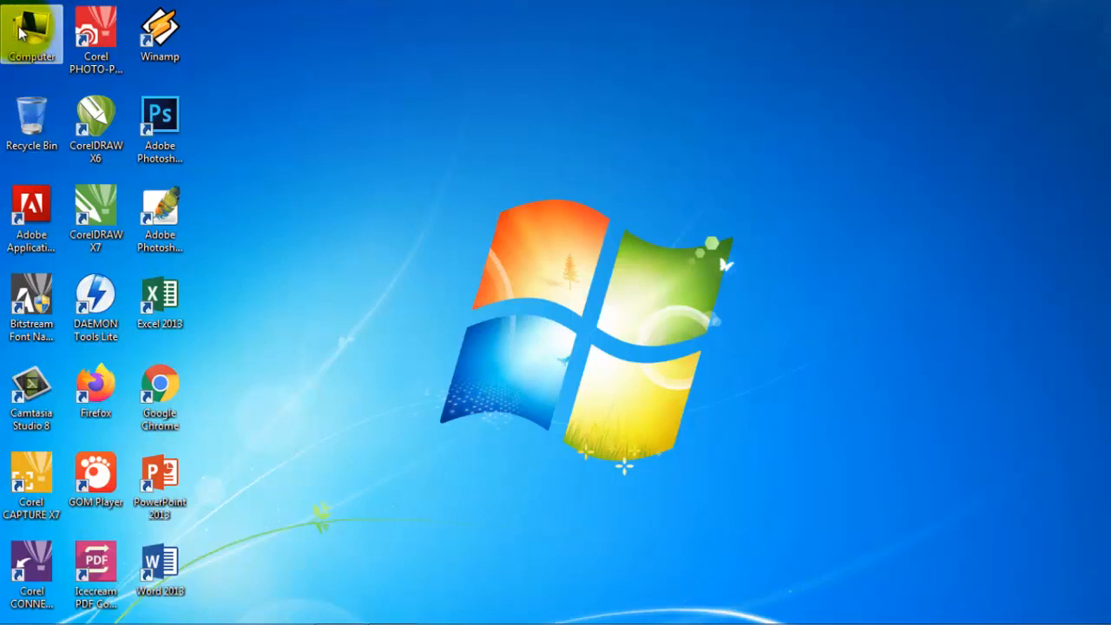
pyautogui.rightClick(19, 26)
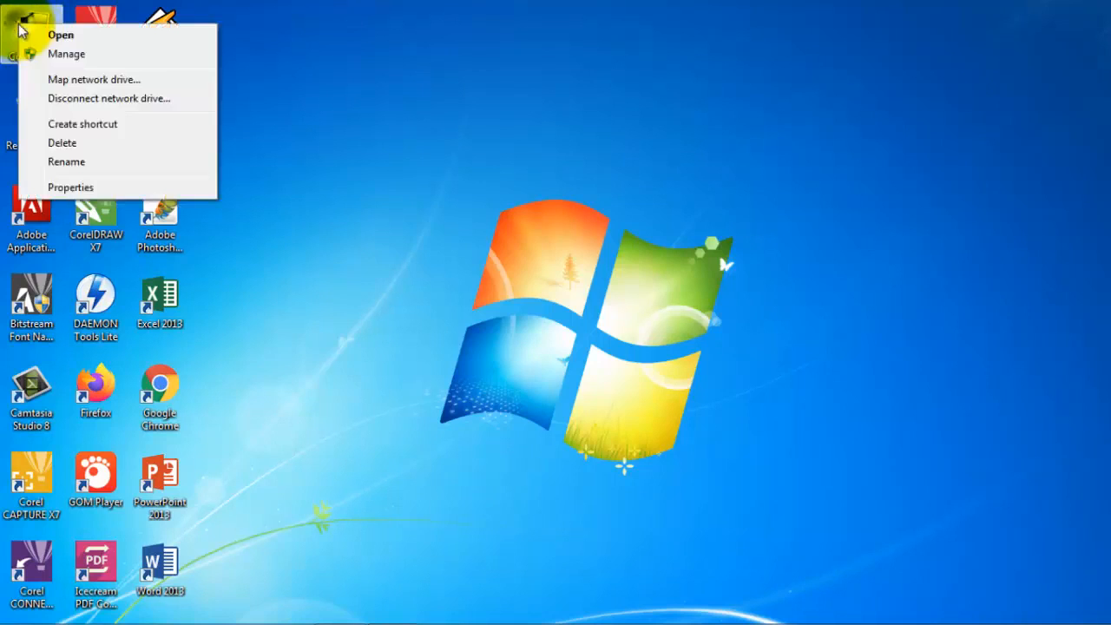
pyautogui.click(95, 187)
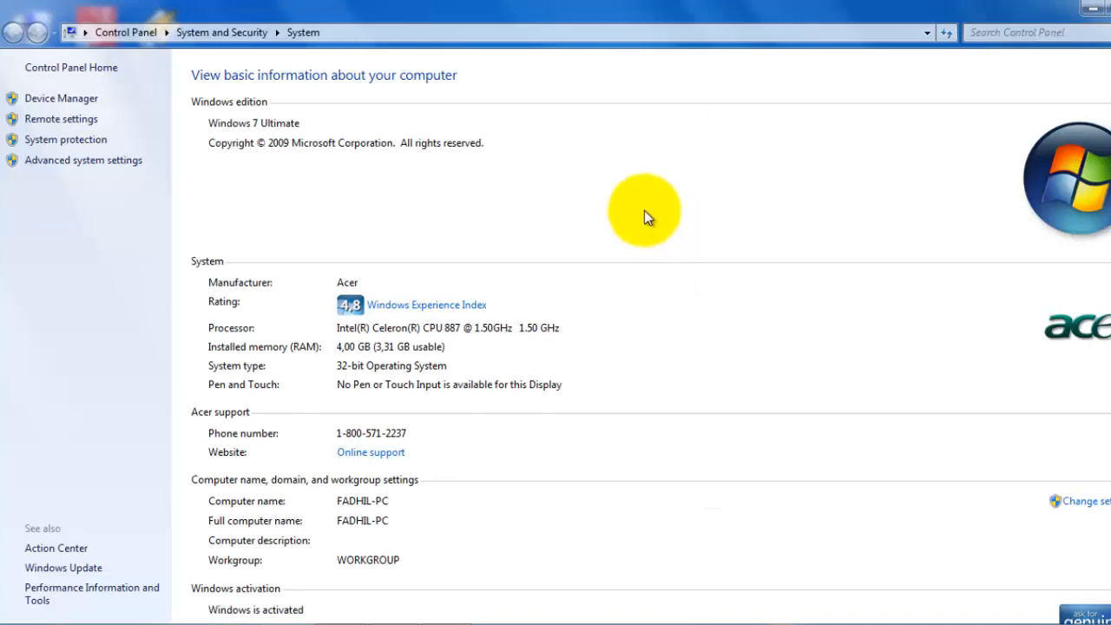
# Step: Open the advanced system settings and bring up the visual effects in the performance options
pyautogui.click(36, 167)
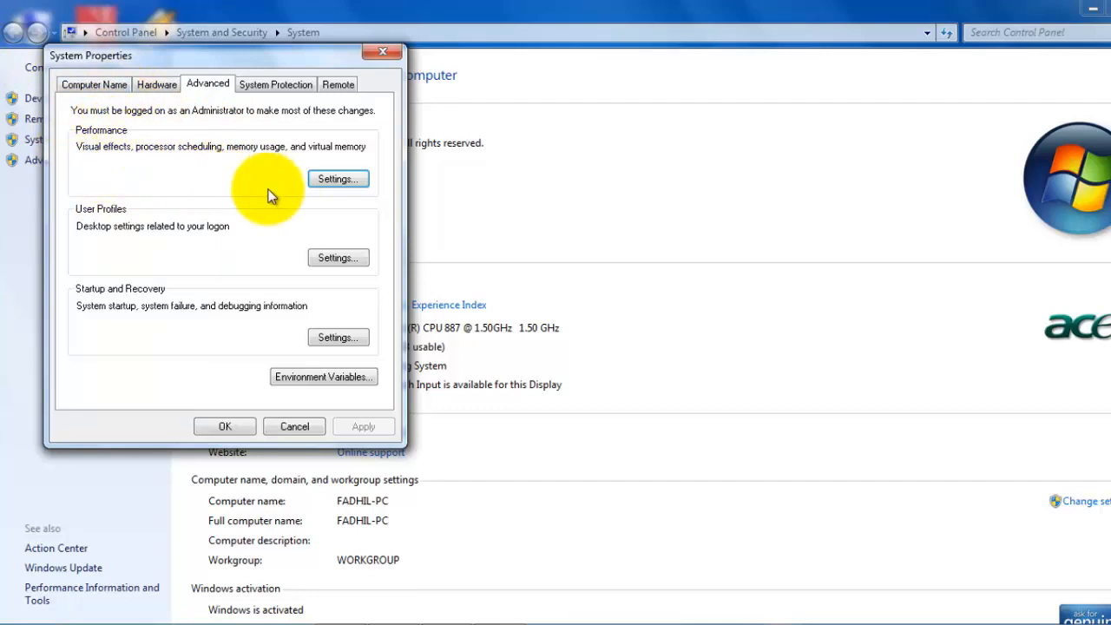
pyautogui.click(341, 181)
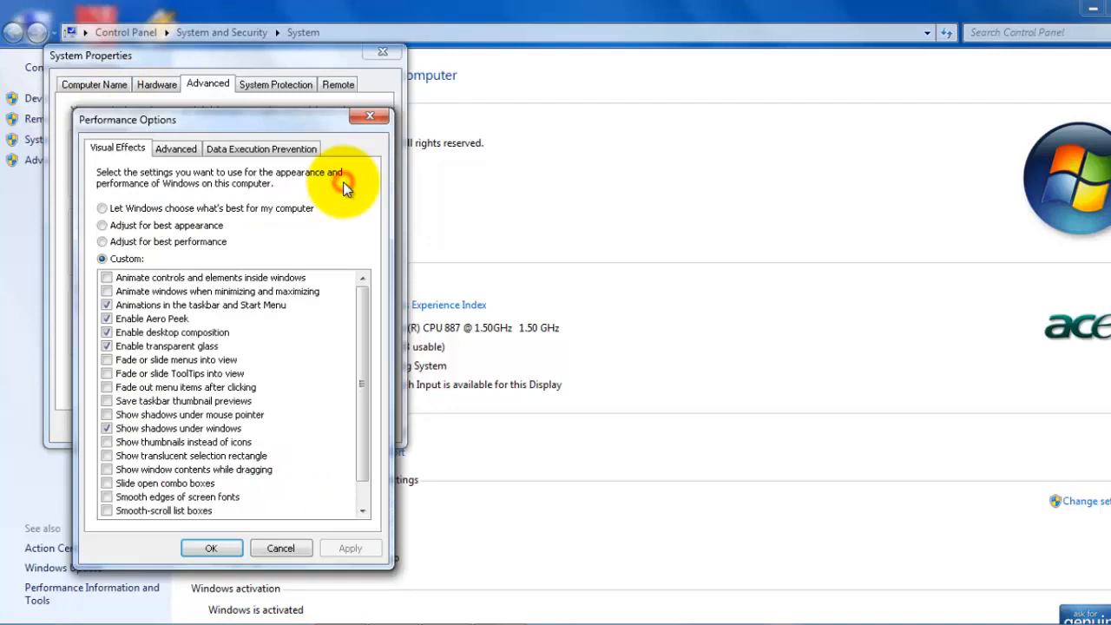
pyautogui.click(170, 150)
pyautogui.click(123, 153)
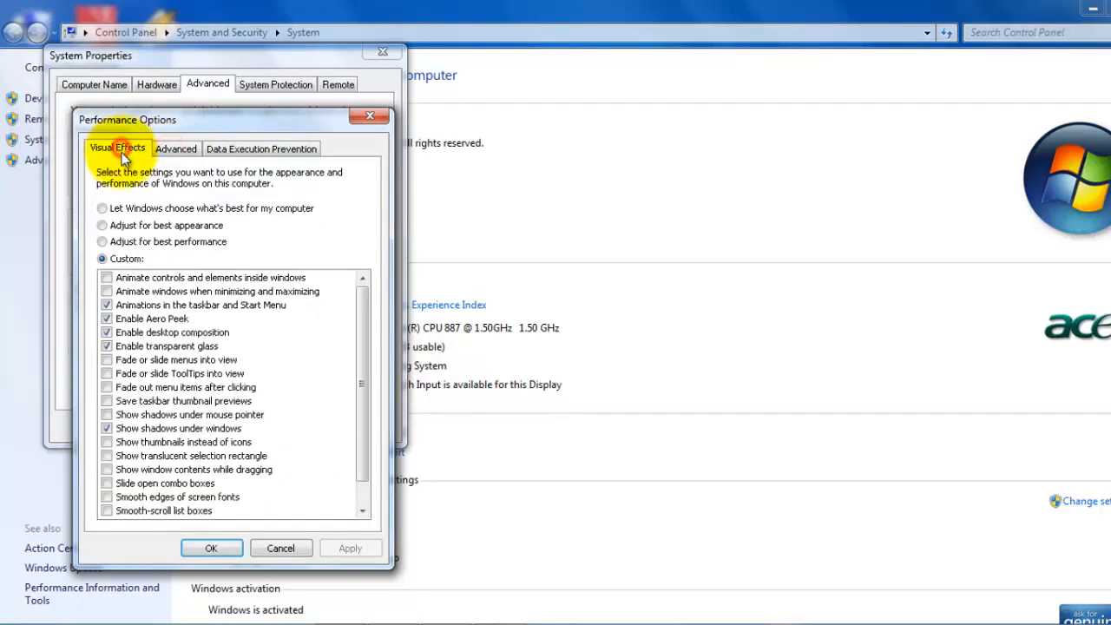
# Step: Select the preset that lets Windows choose what's best for the computer and review its list of visual effects
pyautogui.click(102, 208)
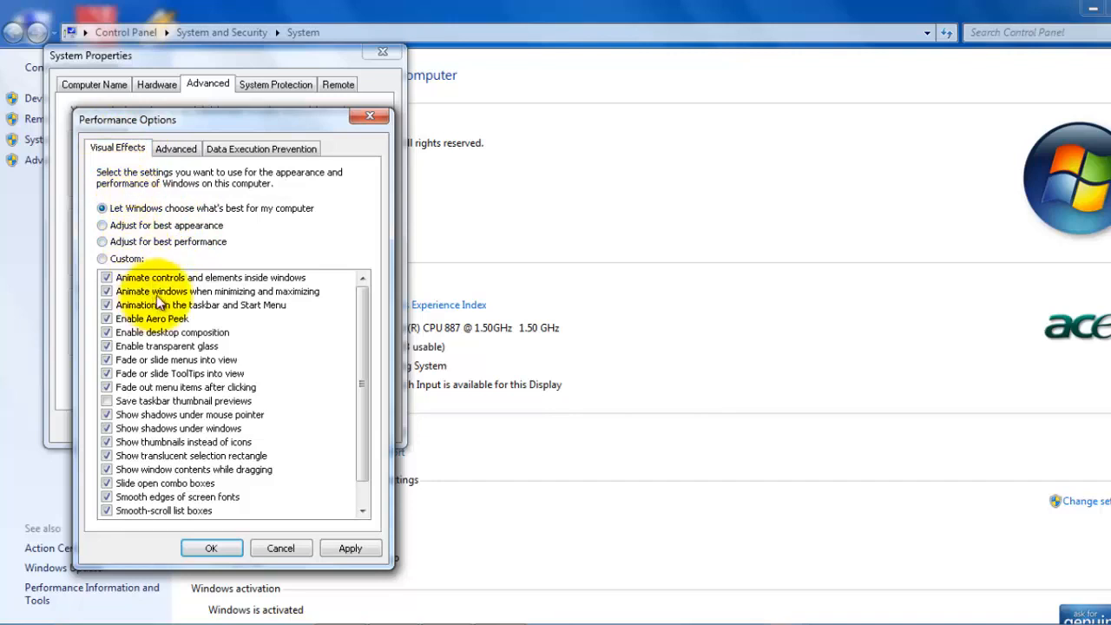
pyautogui.moveTo(364, 295); pyautogui.dragTo(362, 402)
pyautogui.moveTo(358, 358); pyautogui.dragTo(366, 296)
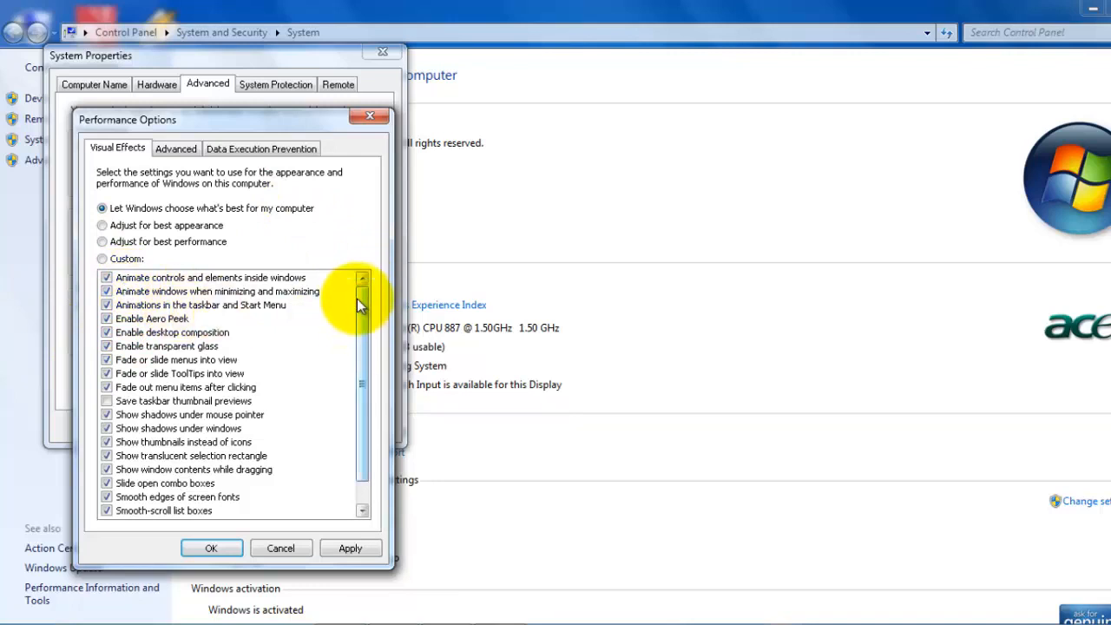
# Step: Apply the Adjust for best performance preset to the visual effects and check the Start menu's appearance
pyautogui.click(105, 243)
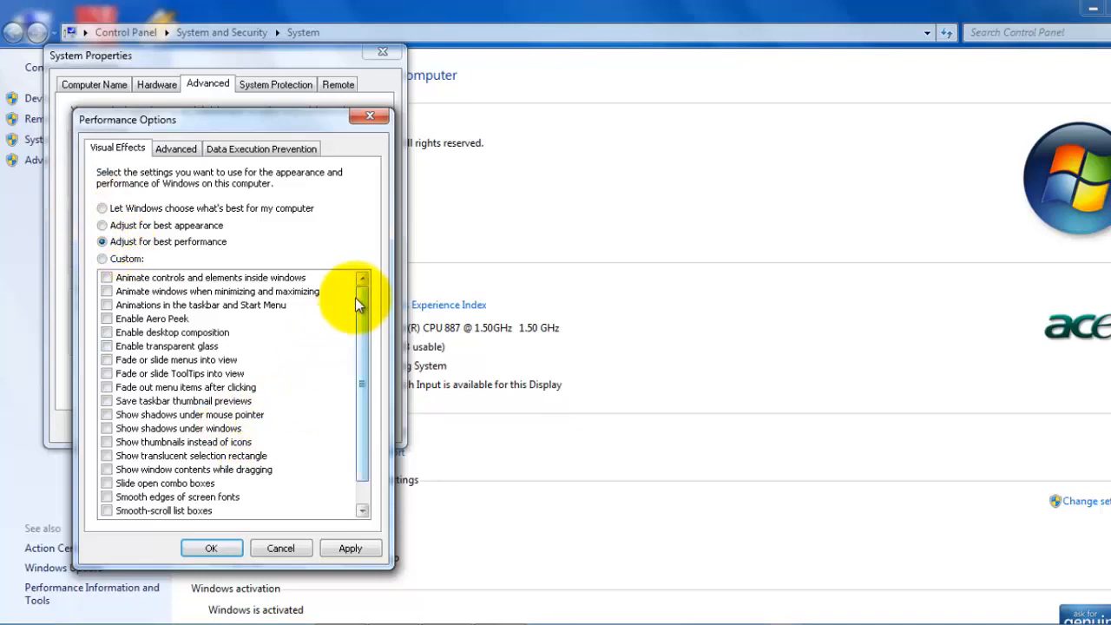
pyautogui.moveTo(362, 294); pyautogui.dragTo(363, 361)
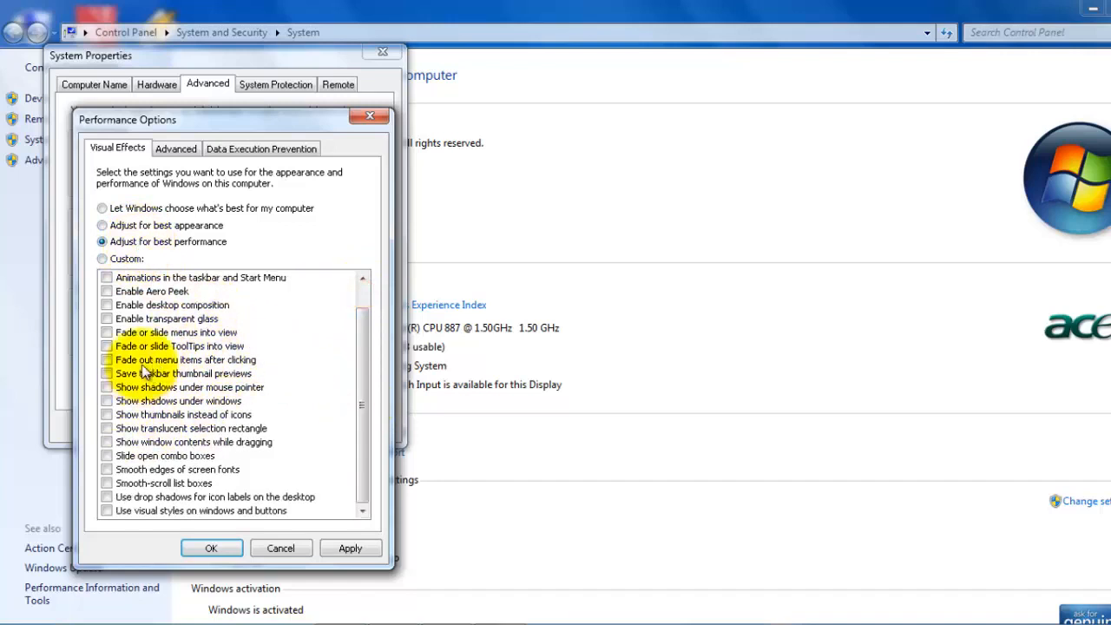
pyautogui.click(356, 548)
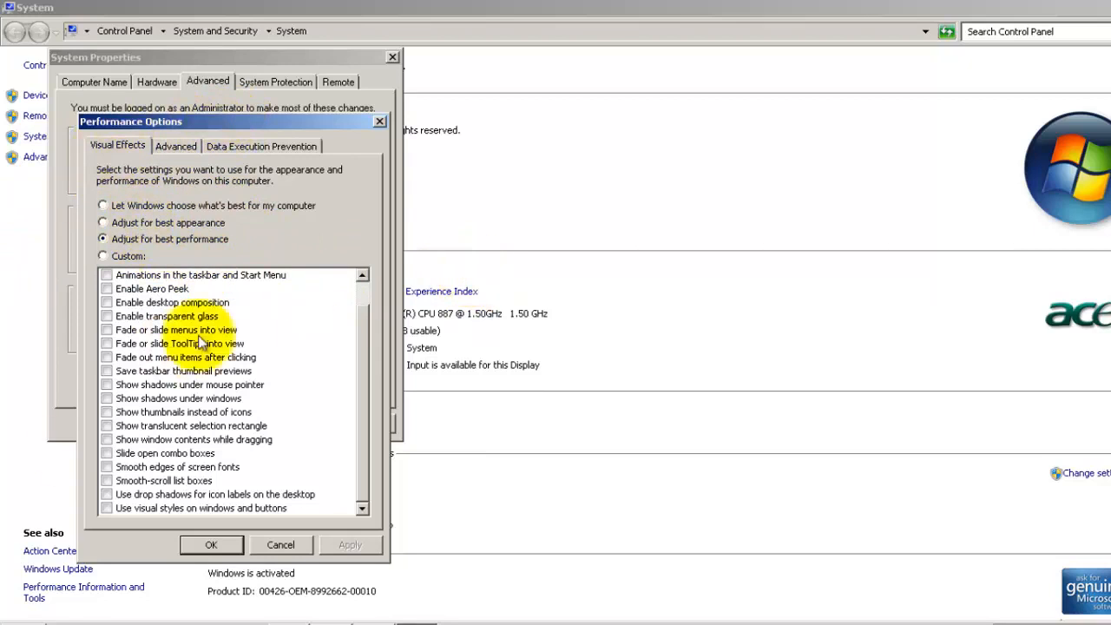
pyautogui.click(24, 618)
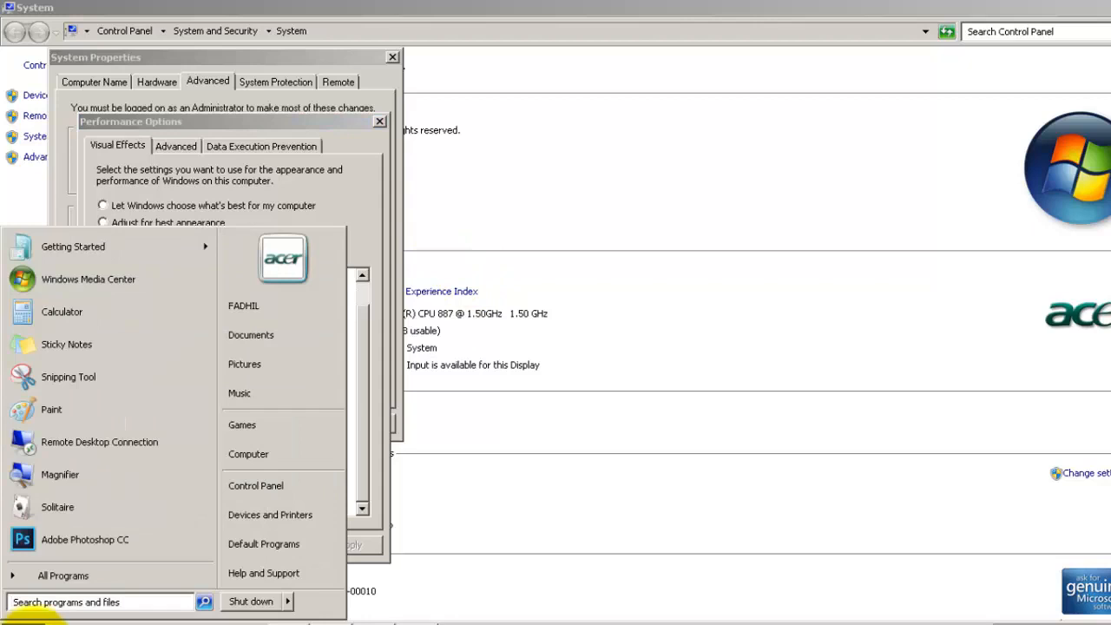
pyautogui.click(25, 618)
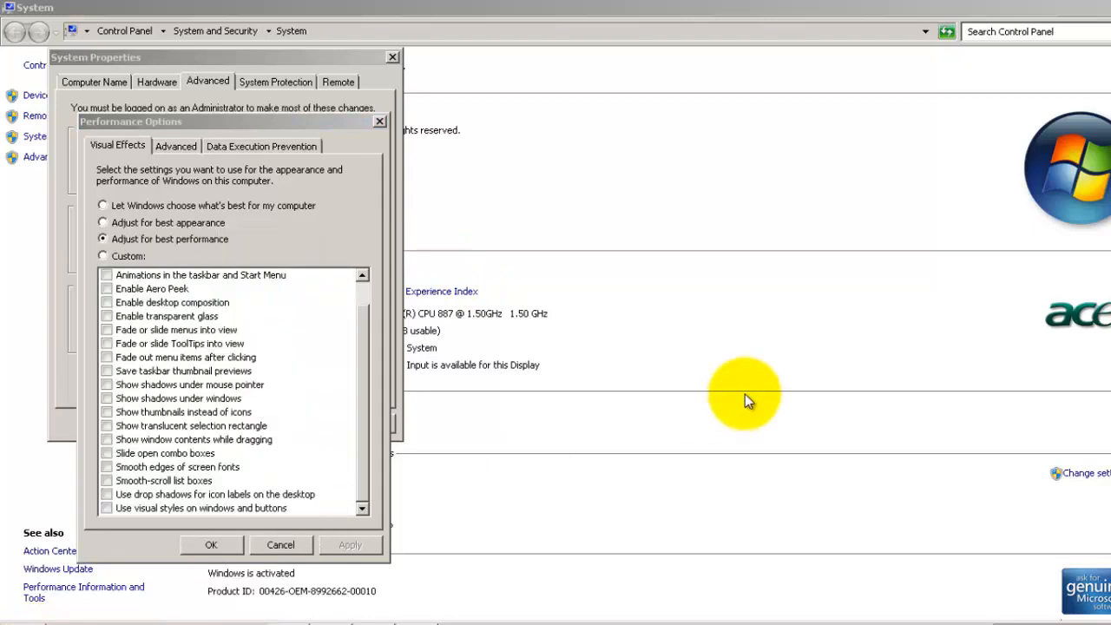
# Step: Enable "Use visual styles on windows and buttons" in the visual effects list and apply the change
pyautogui.click(363, 288)
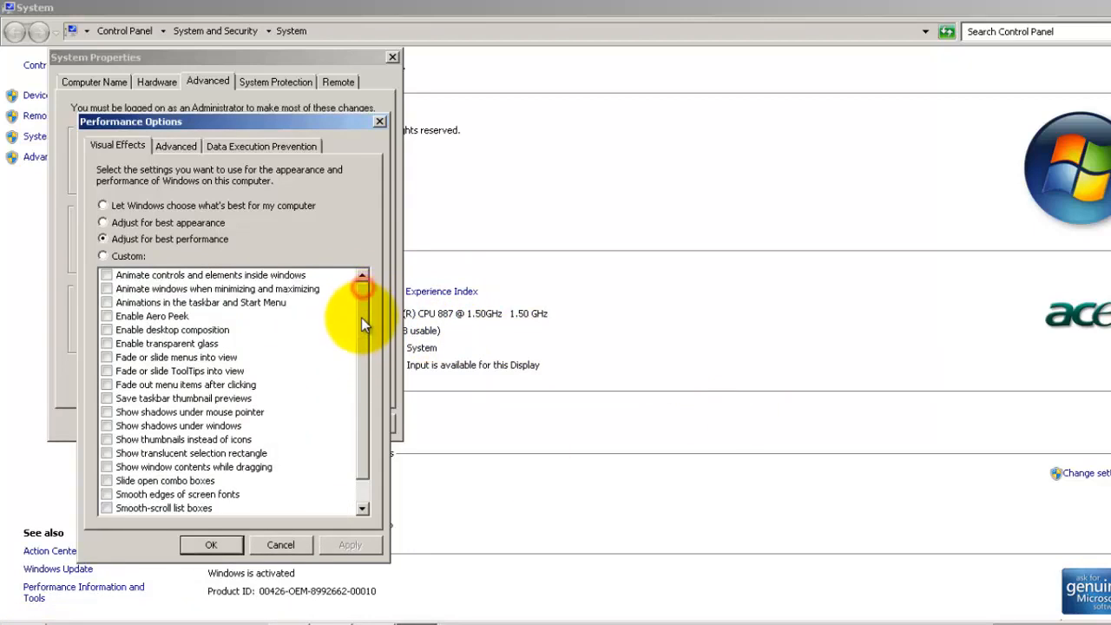
pyautogui.moveTo(363, 302); pyautogui.dragTo(355, 427)
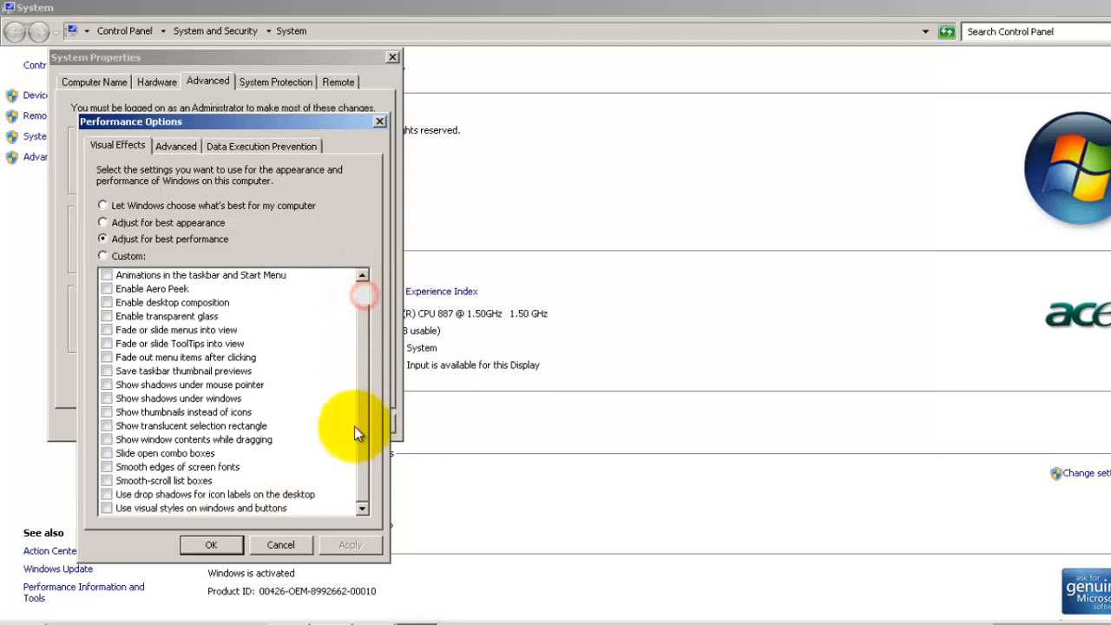
pyautogui.click(108, 508)
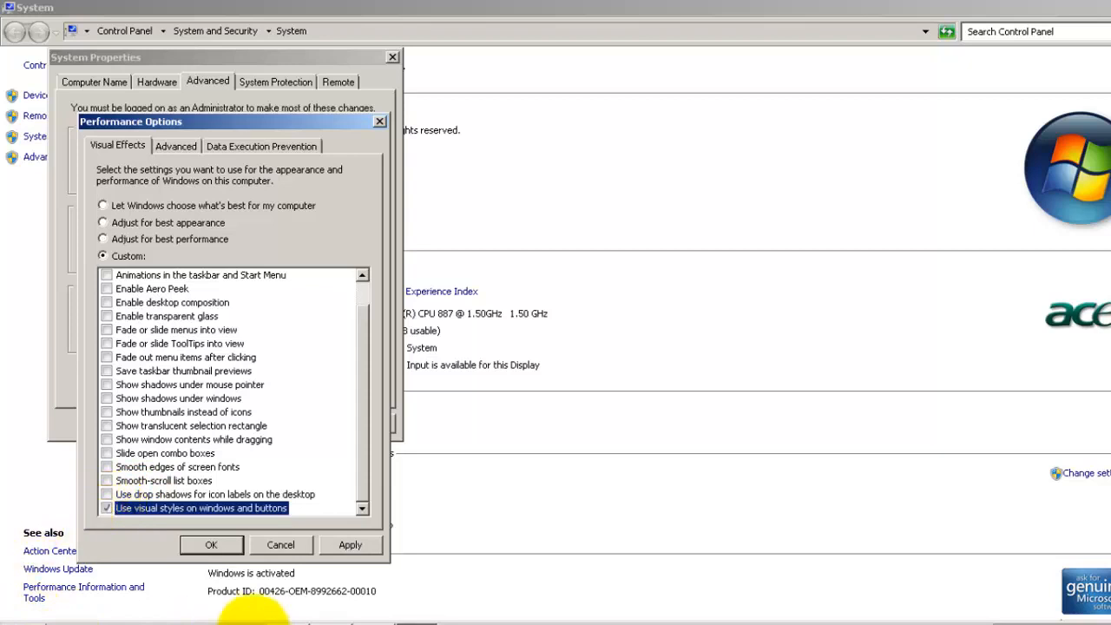
pyautogui.click(345, 545)
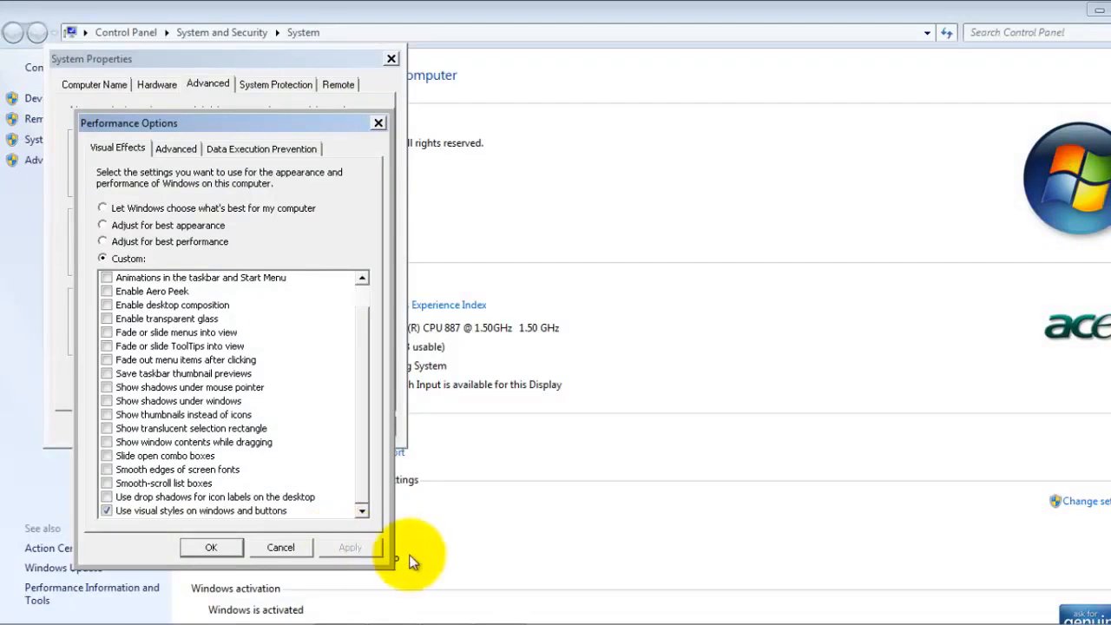
# Step: Enable icon label drop shadows, taskbar and Start Menu animations, Aero Peek, desktop composition and transparent glass, and apply the changes
pyautogui.click(111, 498)
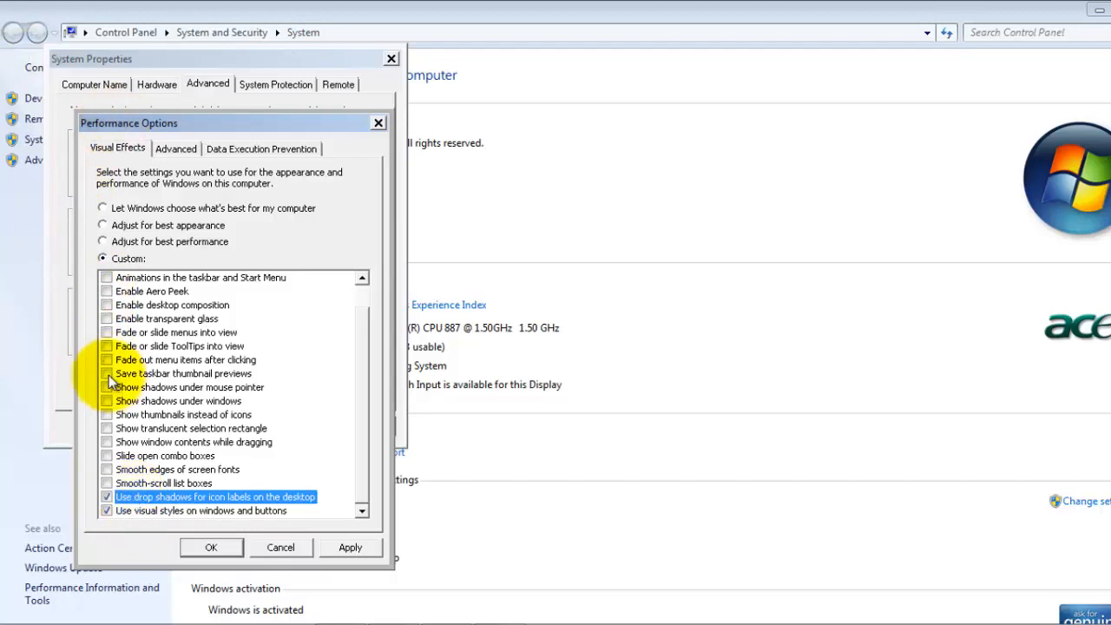
pyautogui.moveTo(364, 438); pyautogui.dragTo(364, 376)
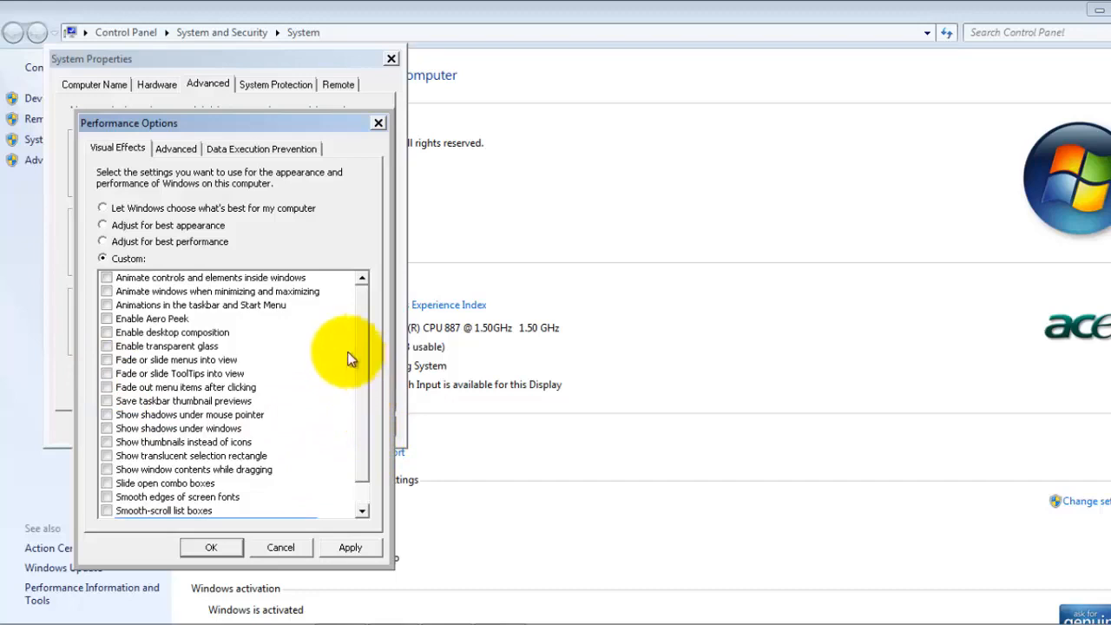
pyautogui.click(111, 306)
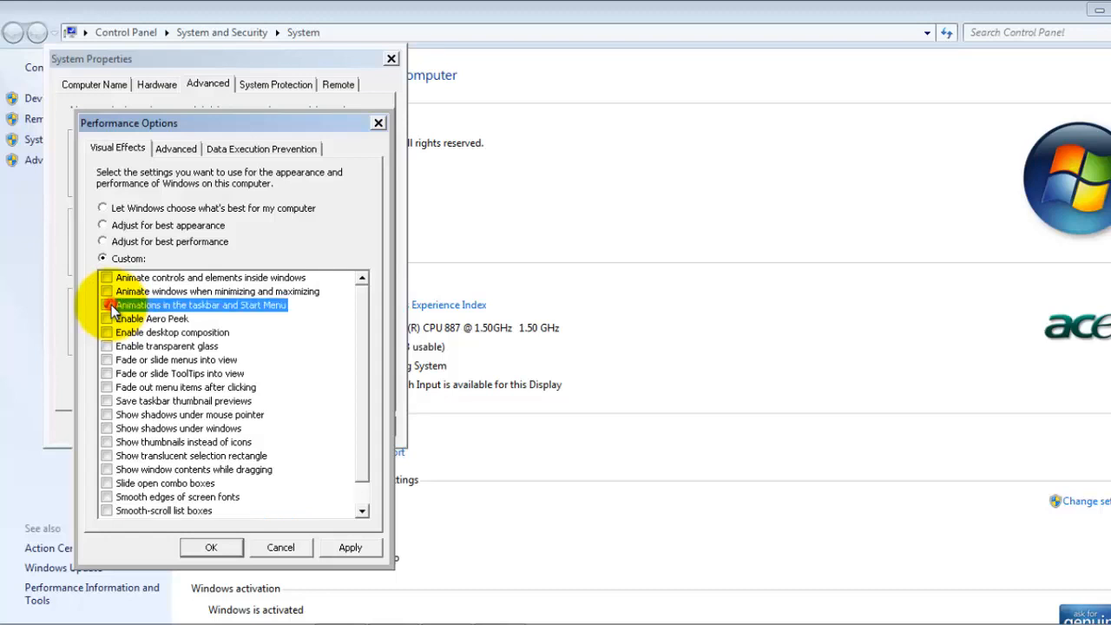
pyautogui.click(109, 320)
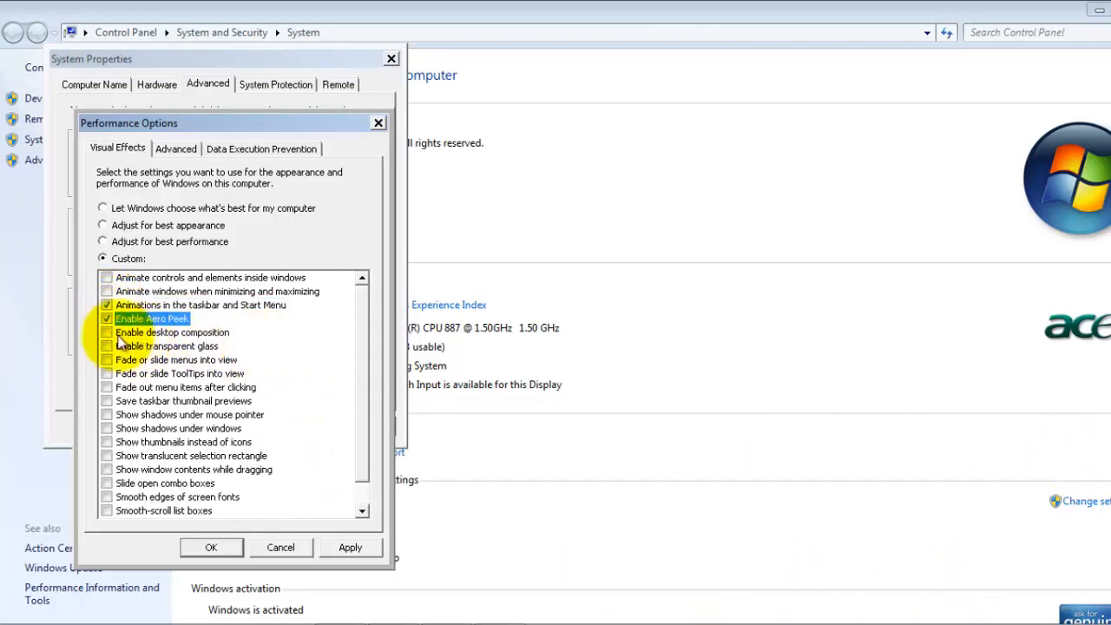
pyautogui.click(108, 334)
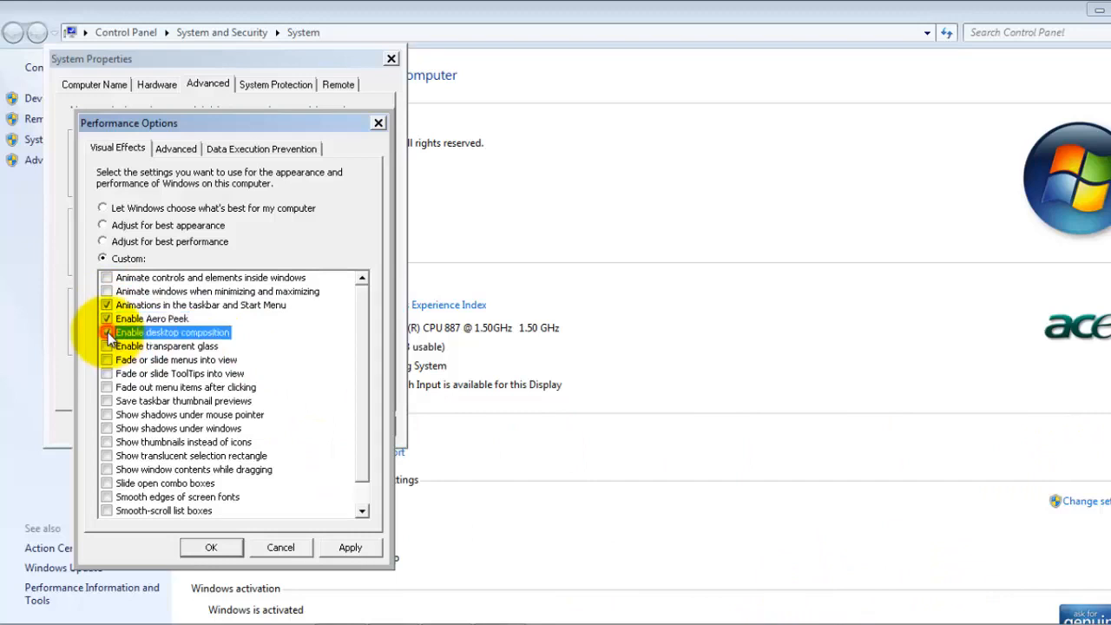
pyautogui.click(106, 347)
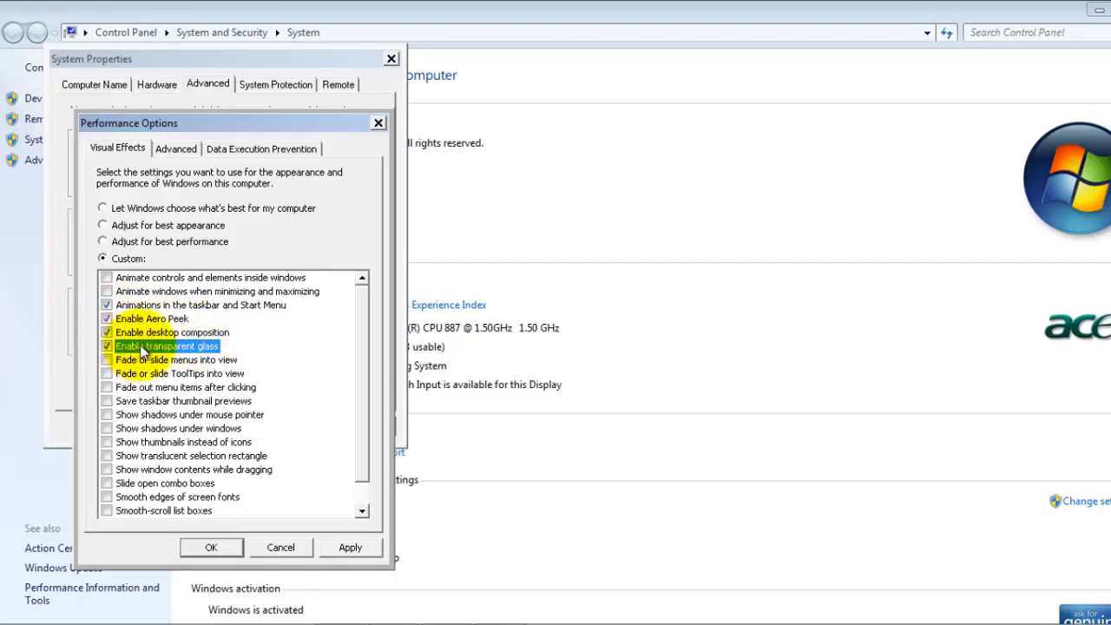
pyautogui.moveTo(365, 317); pyautogui.dragTo(363, 407)
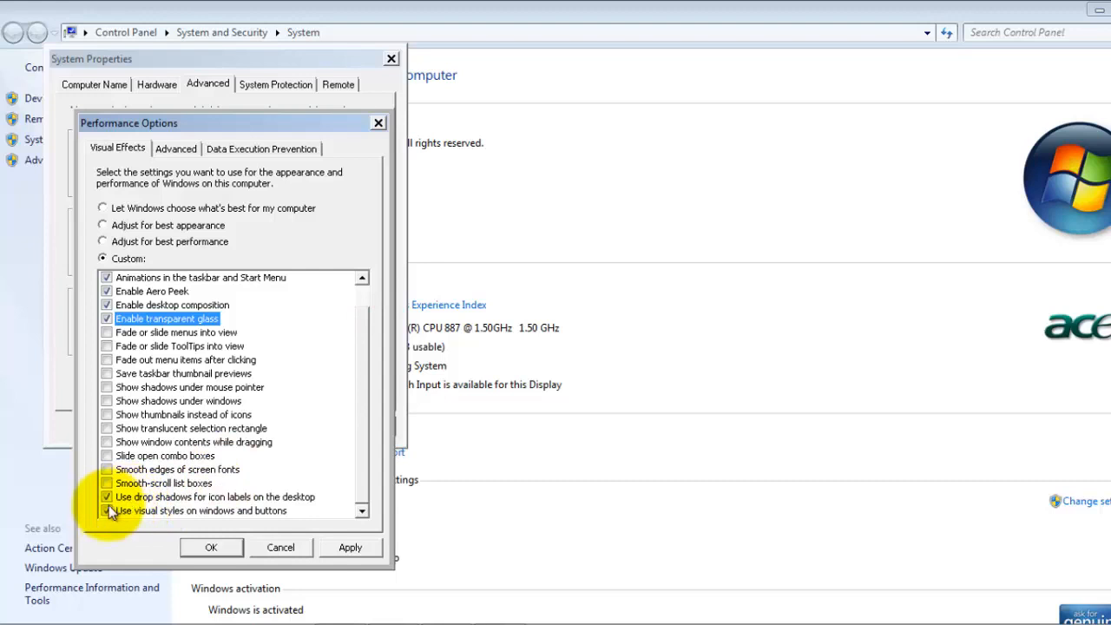
pyautogui.click(337, 547)
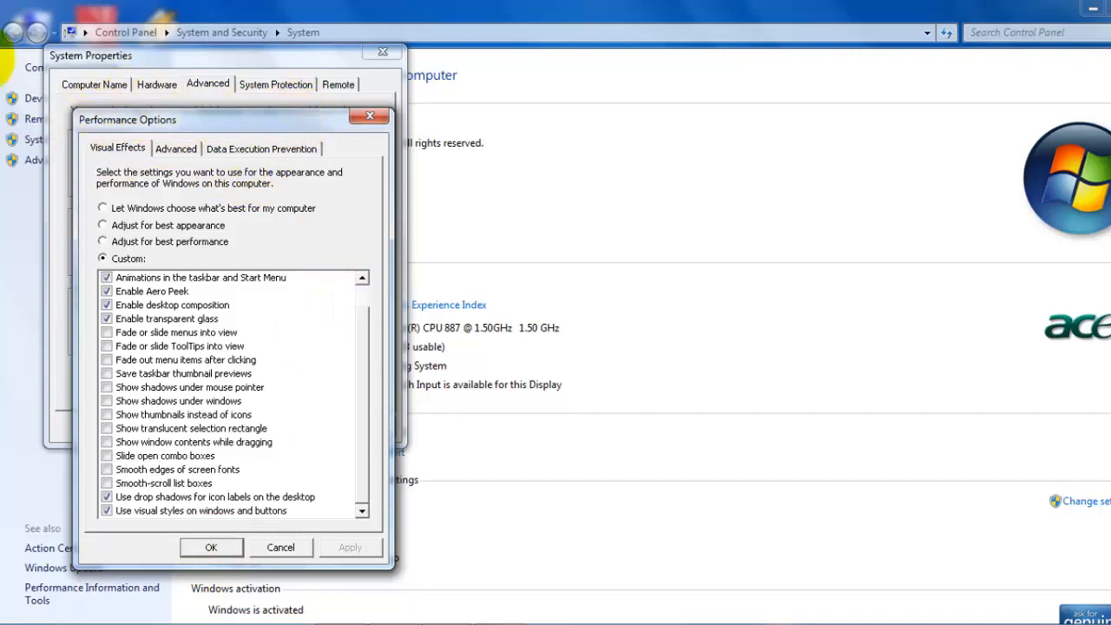
# Step: Minimize the System window so the desktop shows behind the performance options
pyautogui.click(1092, 8)
pyautogui.click(536, 201)
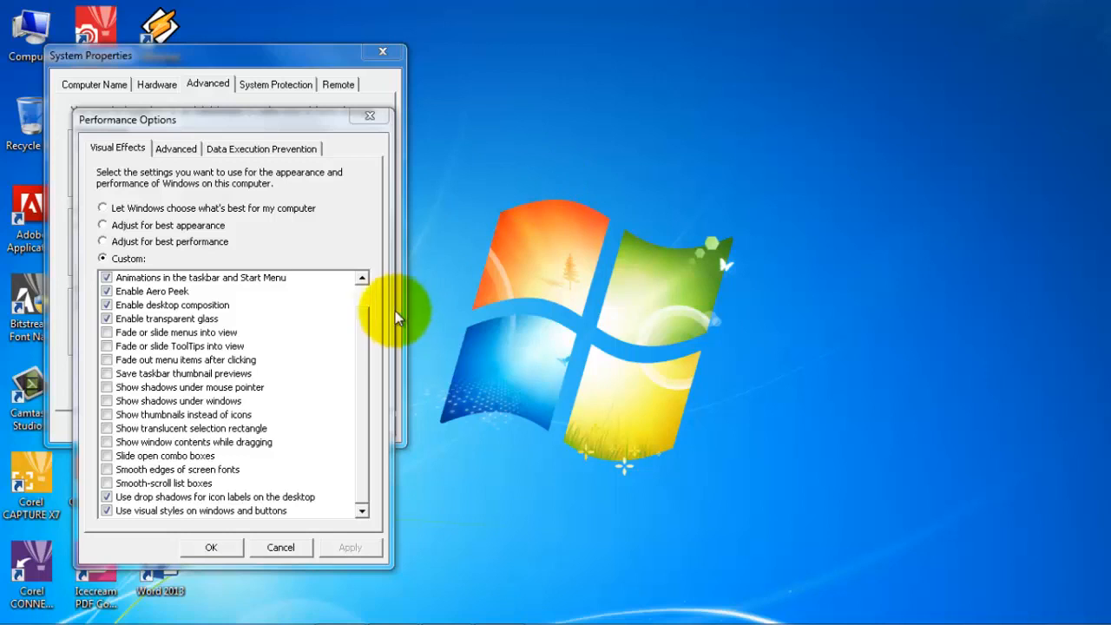
# Step: Accept the visual effects settings and close both the Performance Options and System Properties dialogs
pyautogui.click(213, 547)
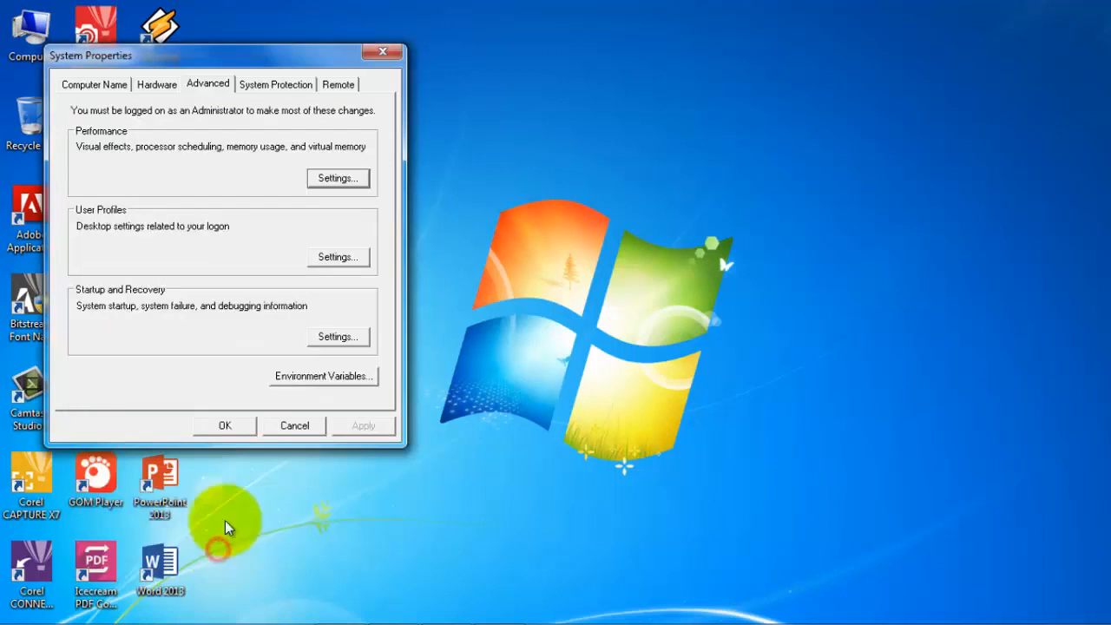
pyautogui.click(219, 425)
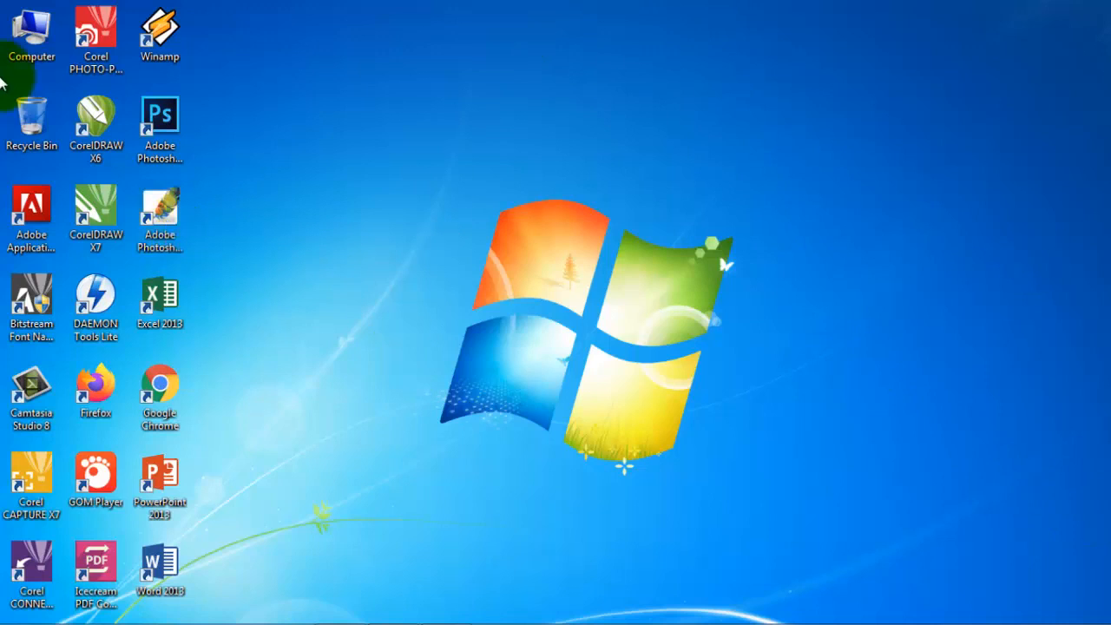
# Step: Refresh the desktop several times in a row
pyautogui.rightClick(322, 112)
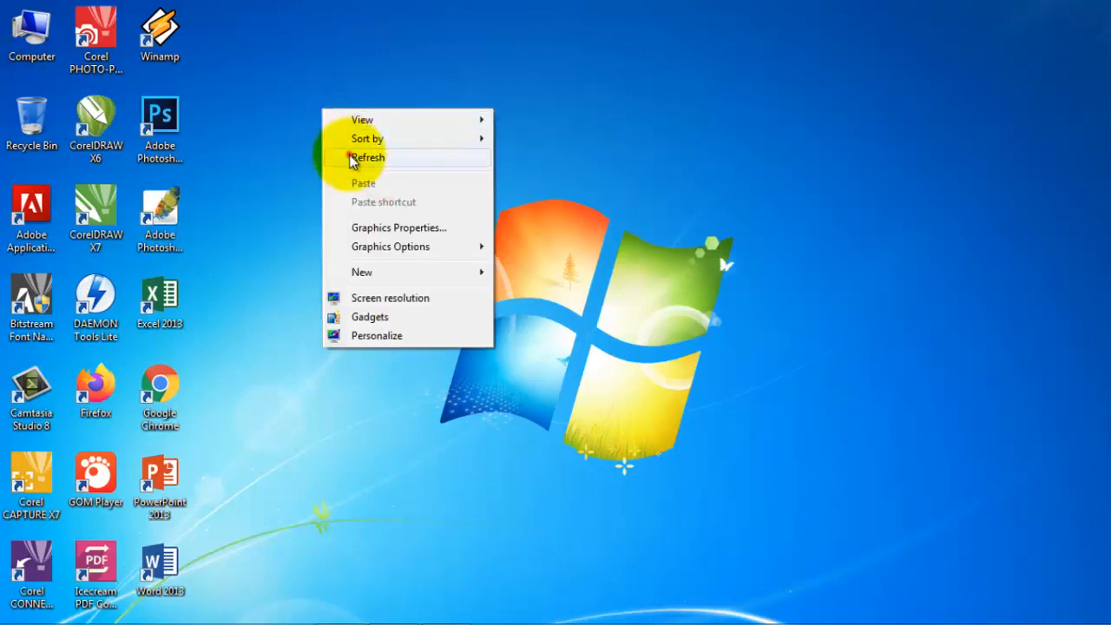
pyautogui.click(349, 156)
pyautogui.rightClick(297, 109)
pyautogui.click(325, 157)
pyautogui.rightClick(310, 124)
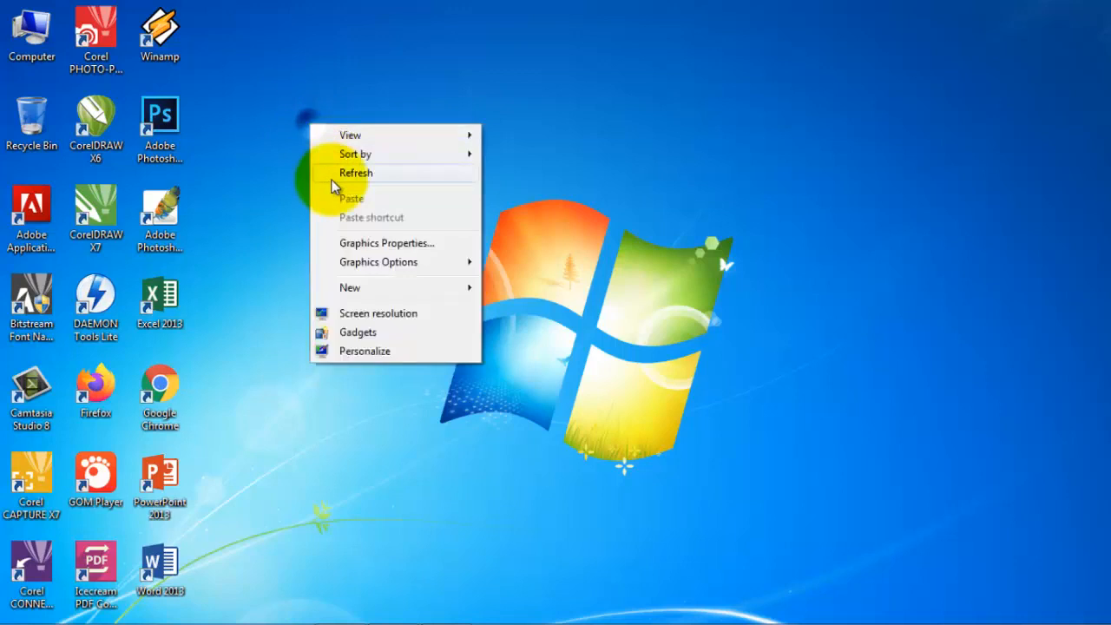
pyautogui.click(333, 179)
pyautogui.rightClick(319, 144)
pyautogui.click(339, 192)
pyautogui.rightClick(322, 146)
pyautogui.click(345, 197)
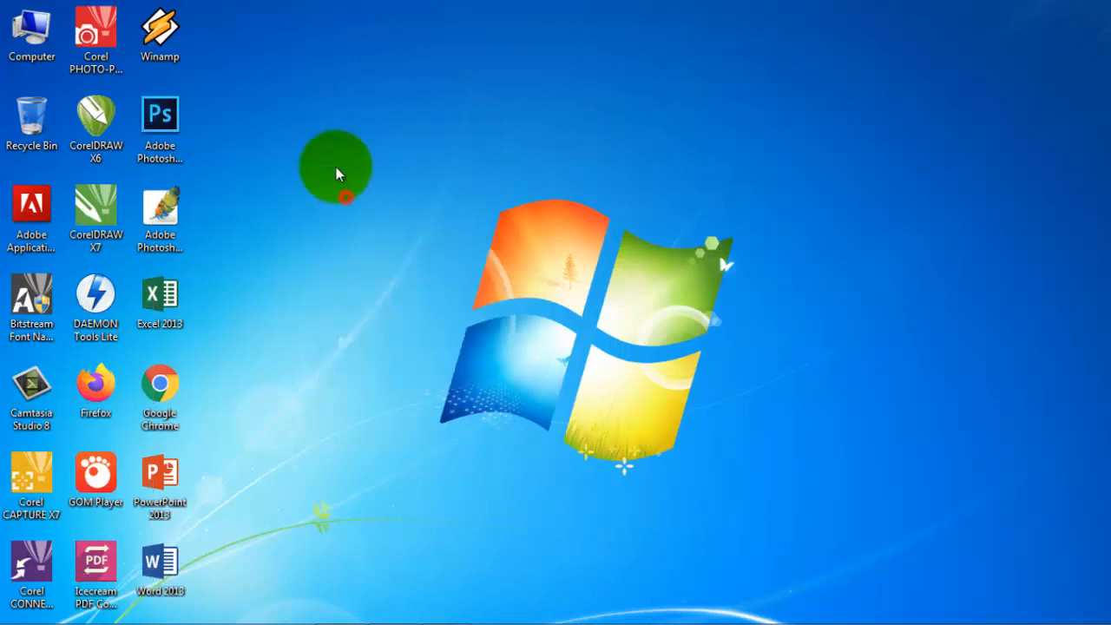
pyautogui.rightClick(333, 168)
pyautogui.click(351, 217)
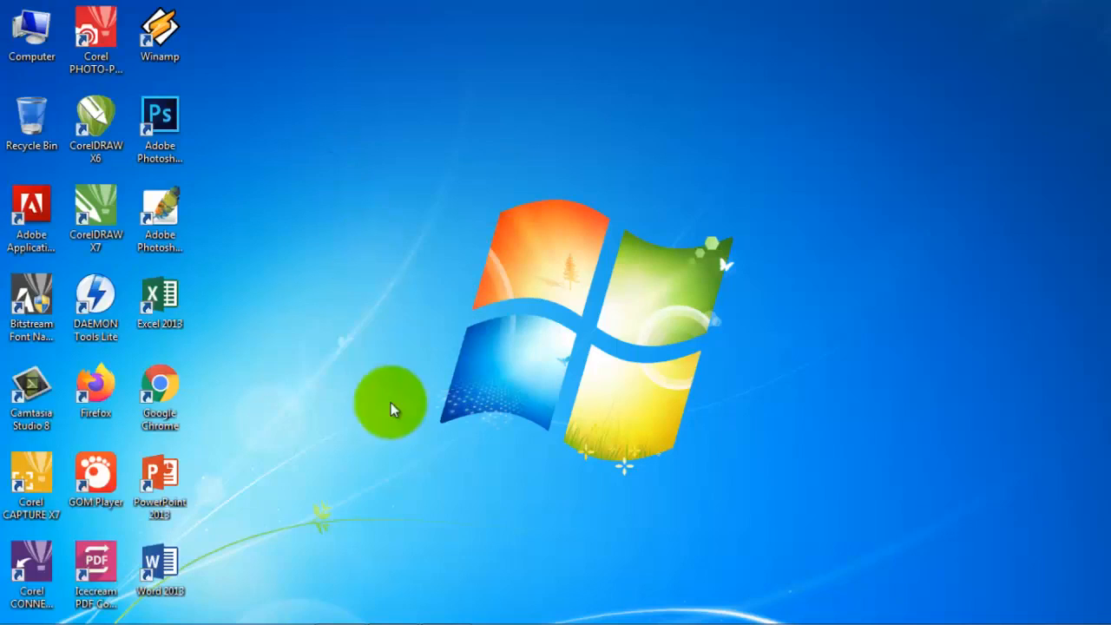
# Step: Bring up the minimized System window and close it, leaving only the desktop
pyautogui.click(454, 614)
pyautogui.rightClick(454, 615)
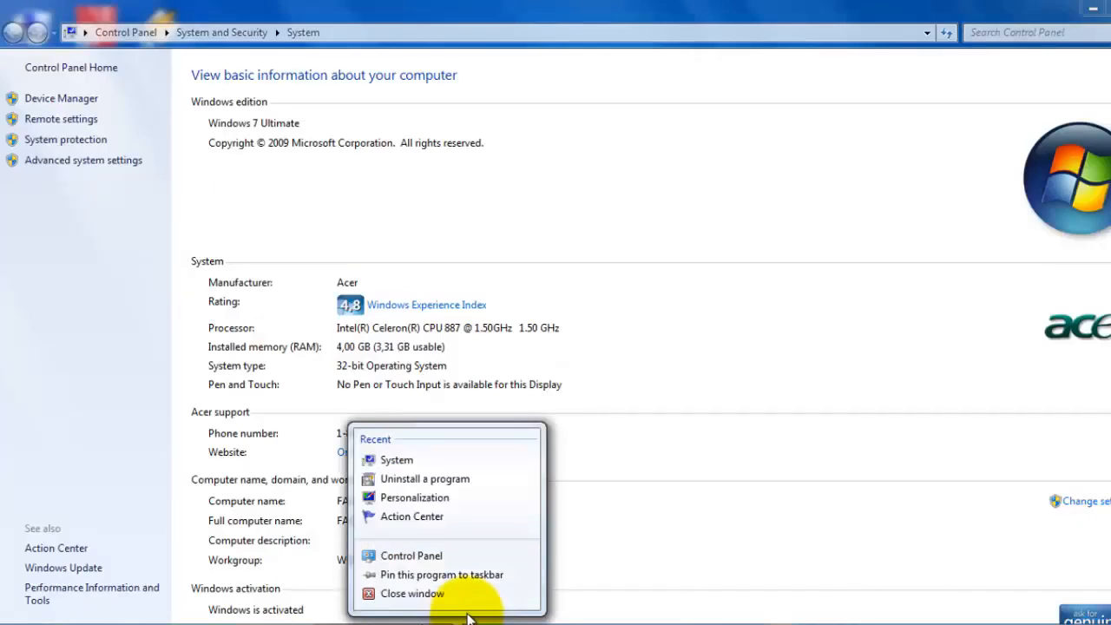
pyautogui.click(461, 599)
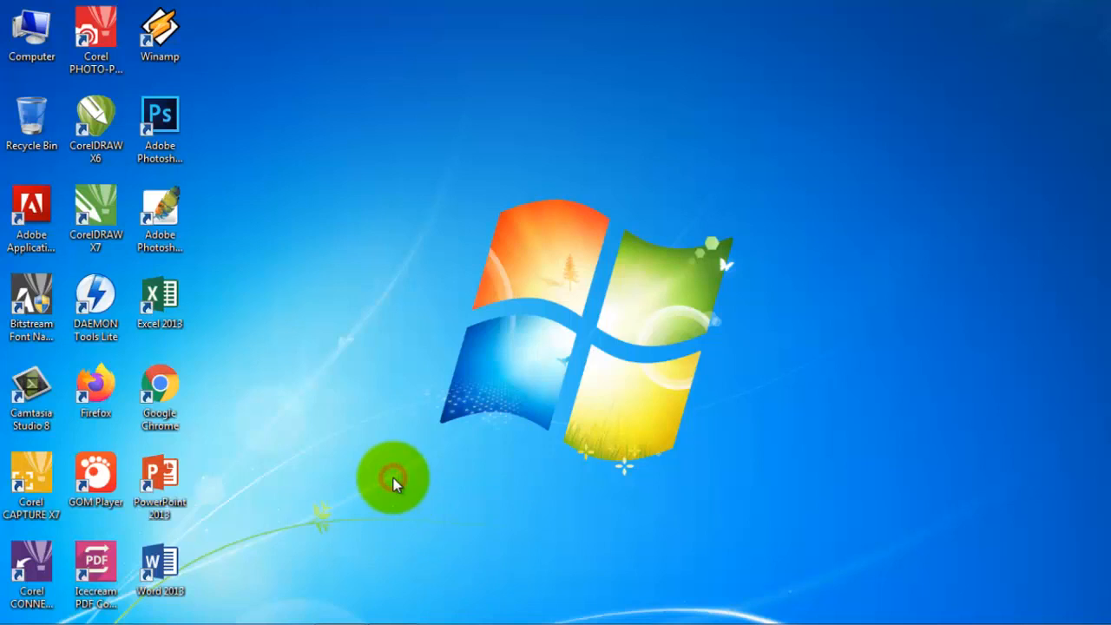
pyautogui.click(358, 411)
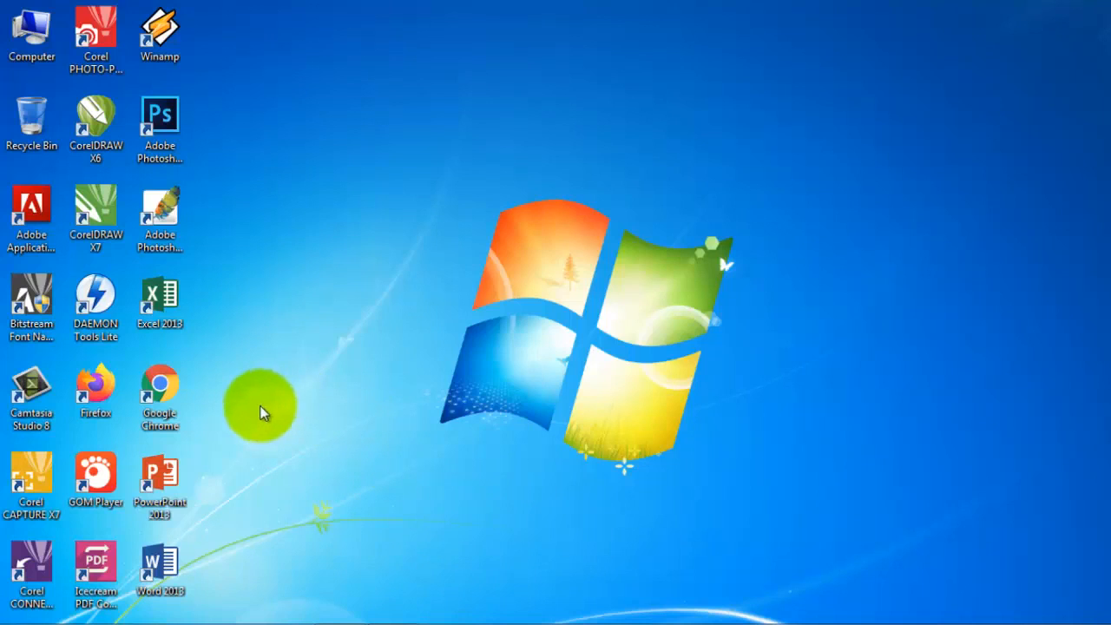
pyautogui.click(13, 618)
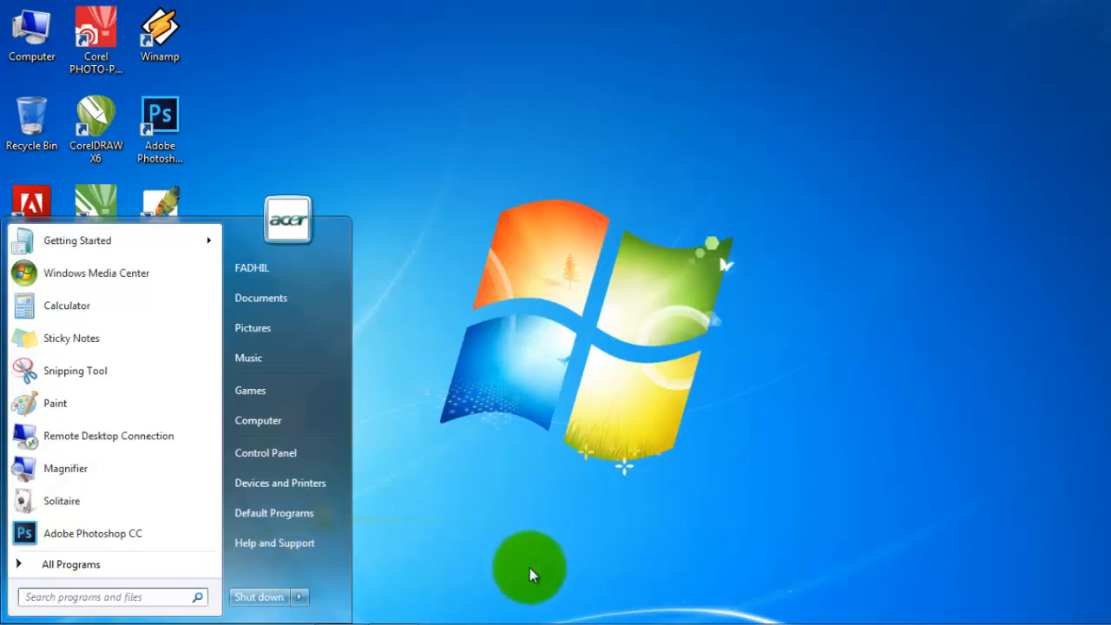
pyautogui.write('te')
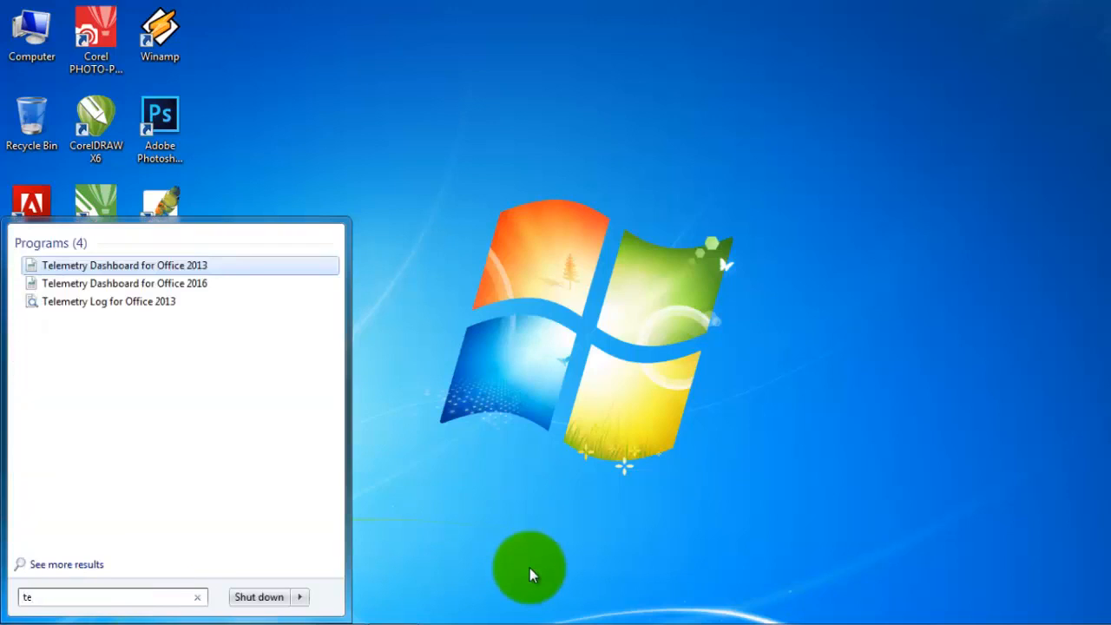
pyautogui.write('mp')
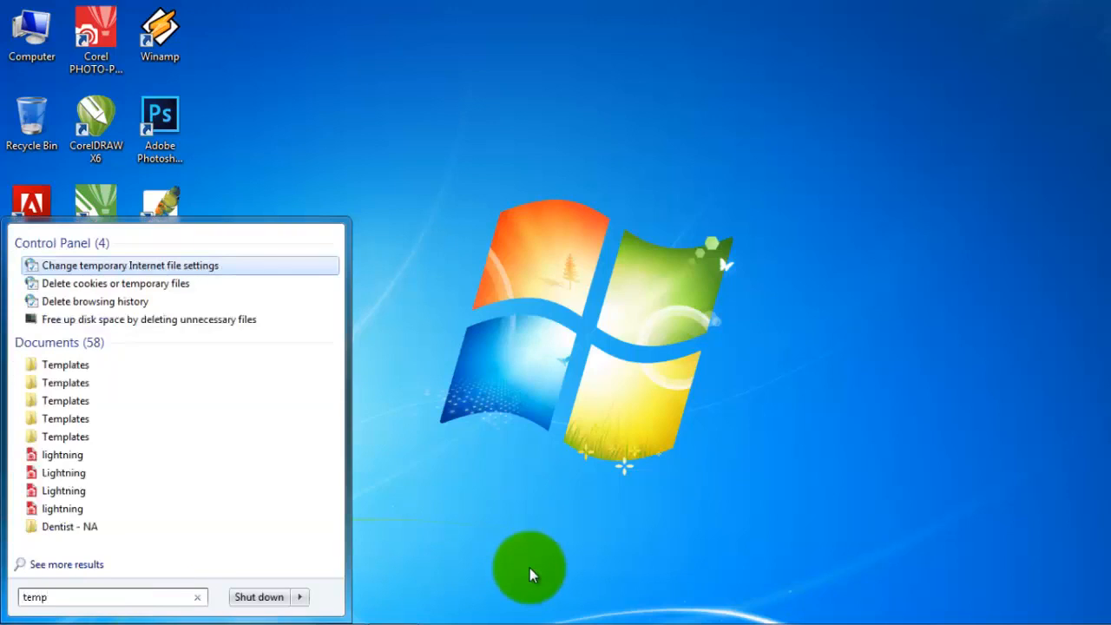
pyautogui.press('Return')
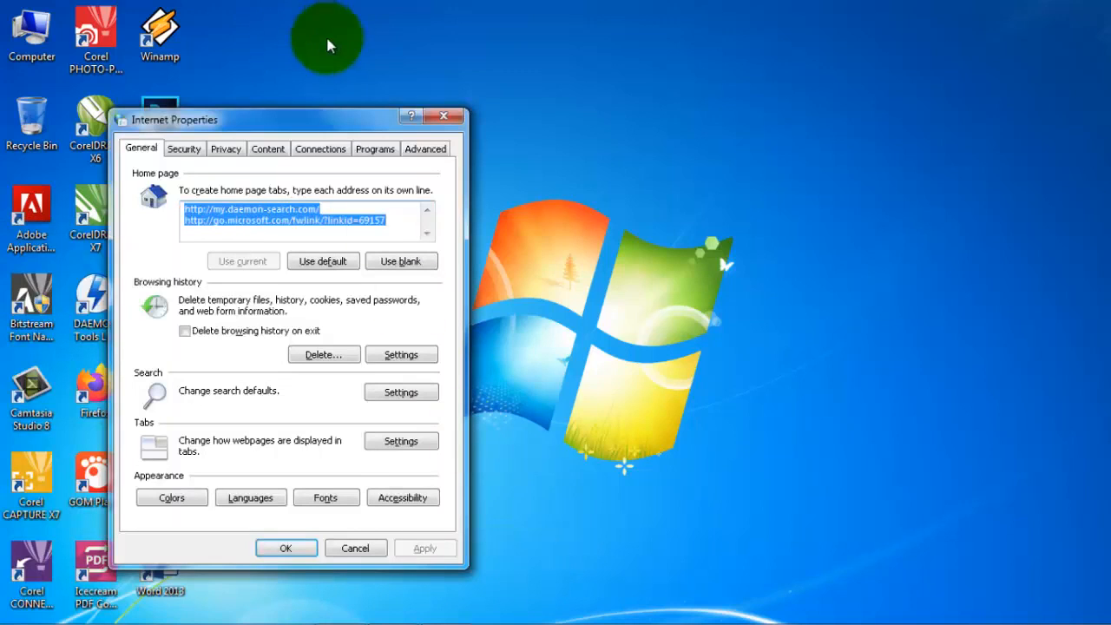
pyautogui.click(443, 115)
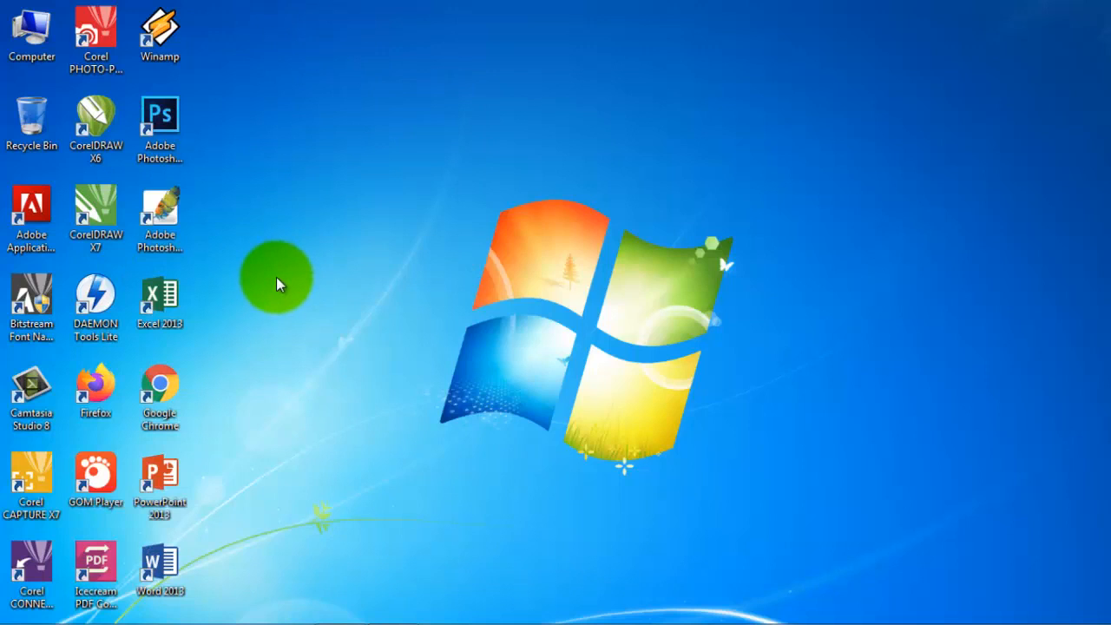
# Step: Open the Windows Temp folder by running "temp", granting permanent access to the folder
pyautogui.press('super')
pyautogui.press('super+r')
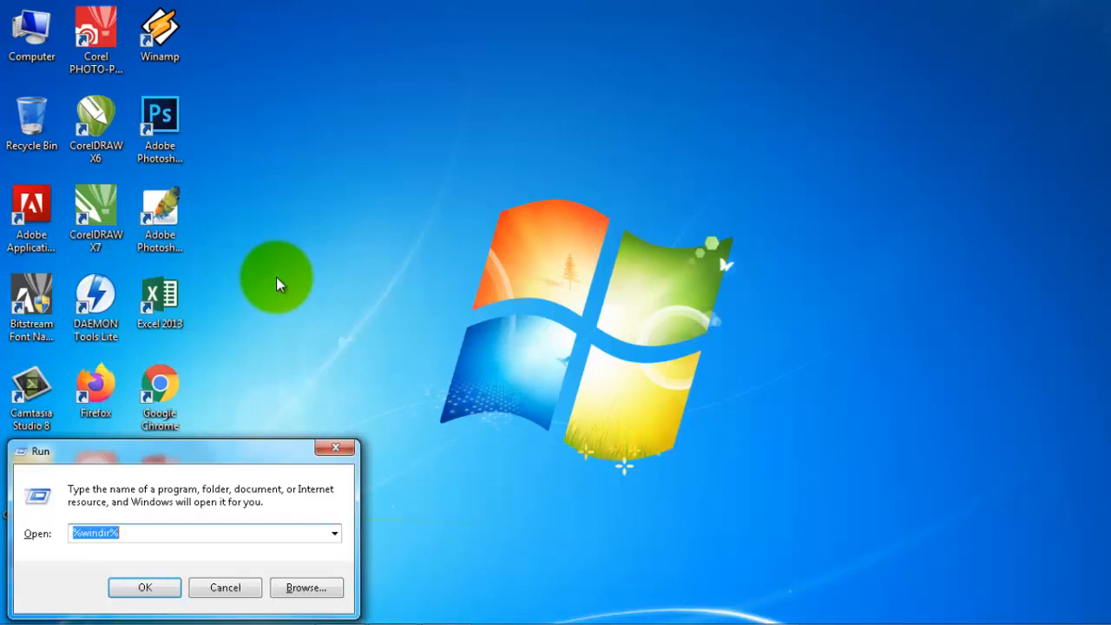
pyautogui.write('temp')
pyautogui.press('Return')
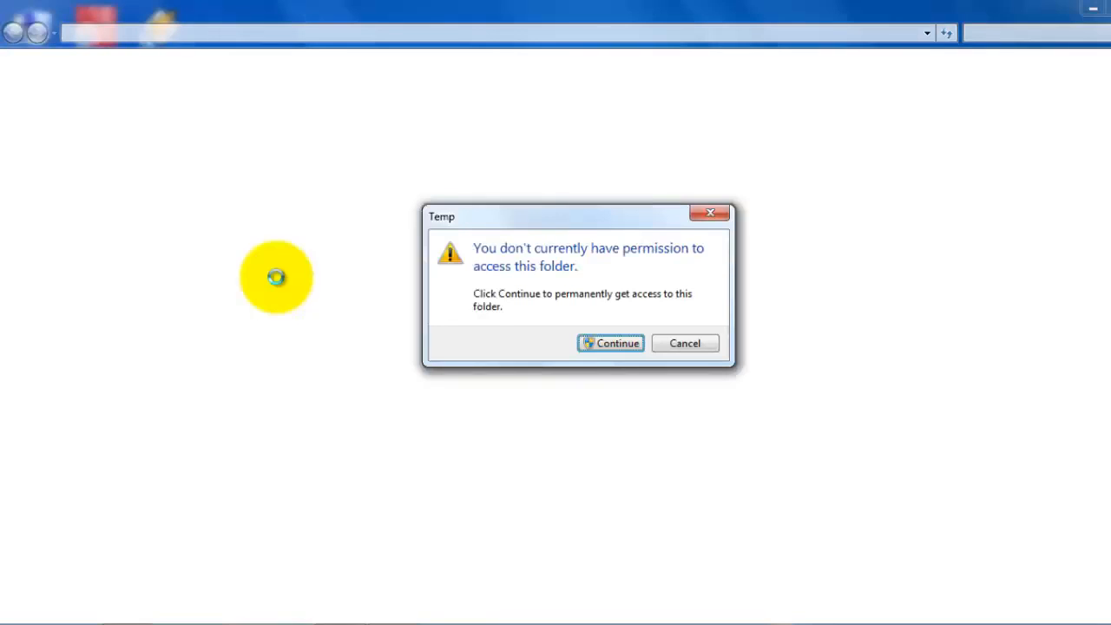
pyautogui.press('Return')
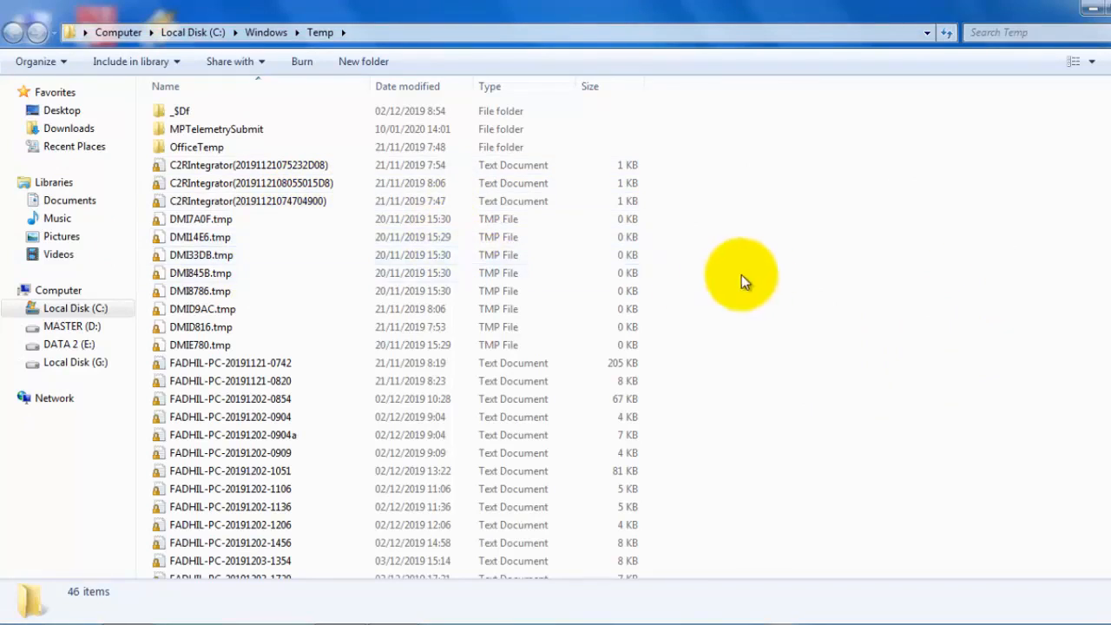
pyautogui.click(779, 269)
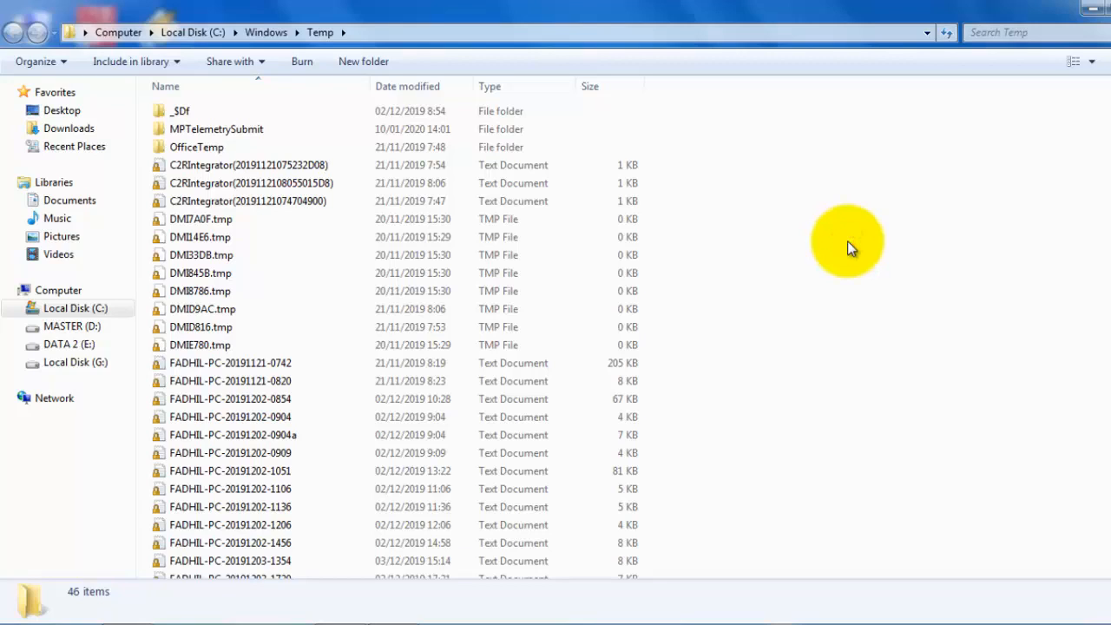
# Step: Delete all items in the Windows Temp folder, retrying once and skipping the files that are in use
pyautogui.click(214, 111)
pyautogui.scroll(-5, 235, 269)
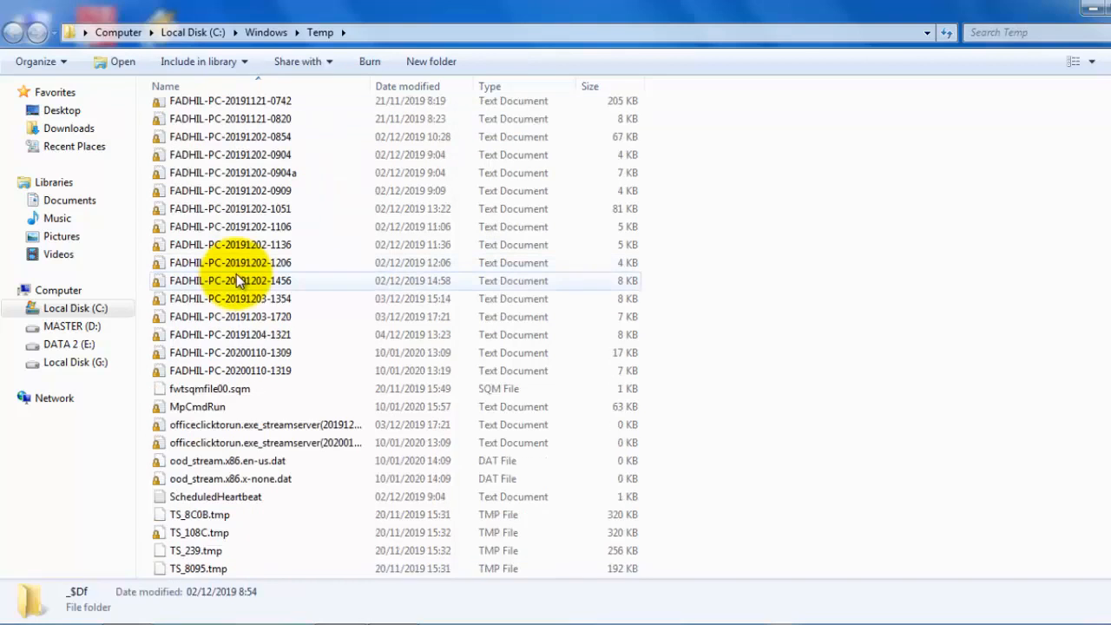
pyautogui.scroll(-2, 243, 300)
pyautogui.scroll(7, 251, 436)
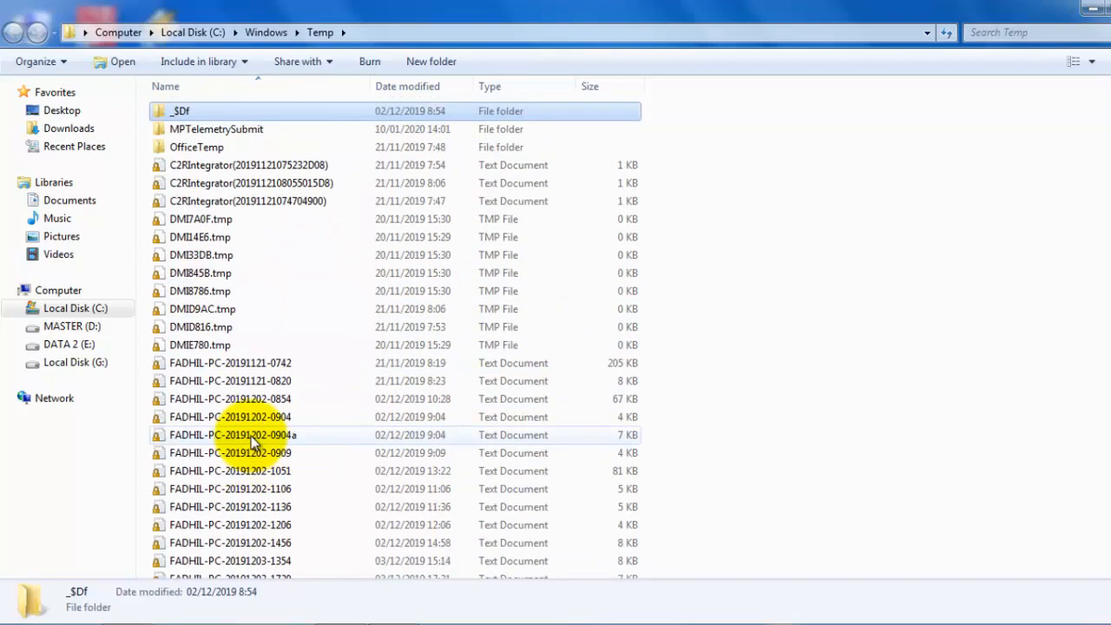
pyautogui.hotkey('ctrl', 'a')
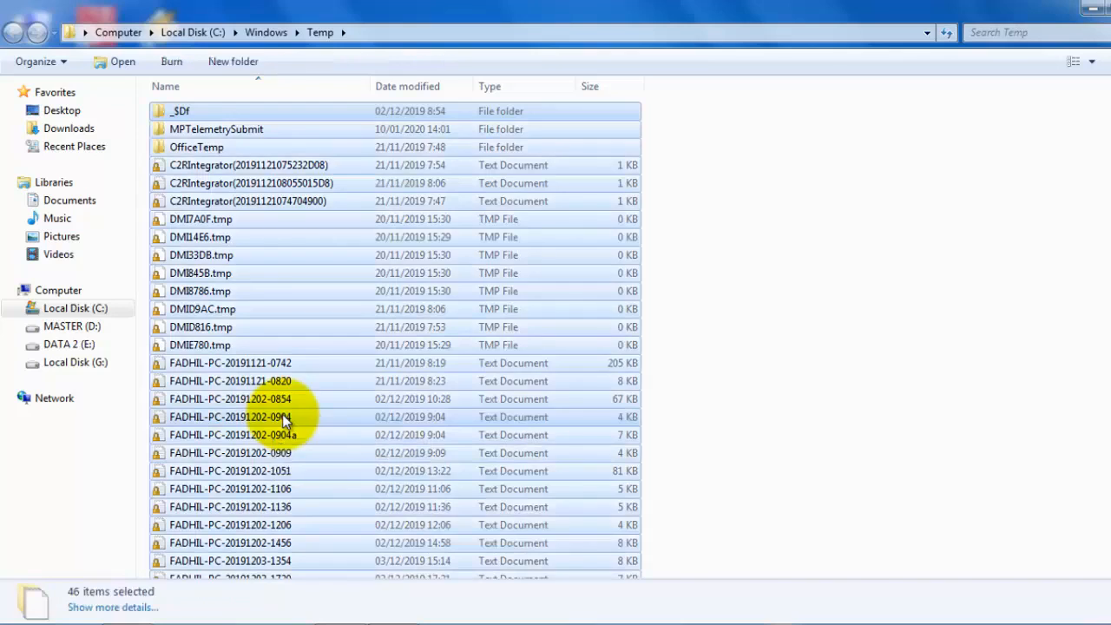
pyautogui.press('Delete')
pyautogui.press('Return')
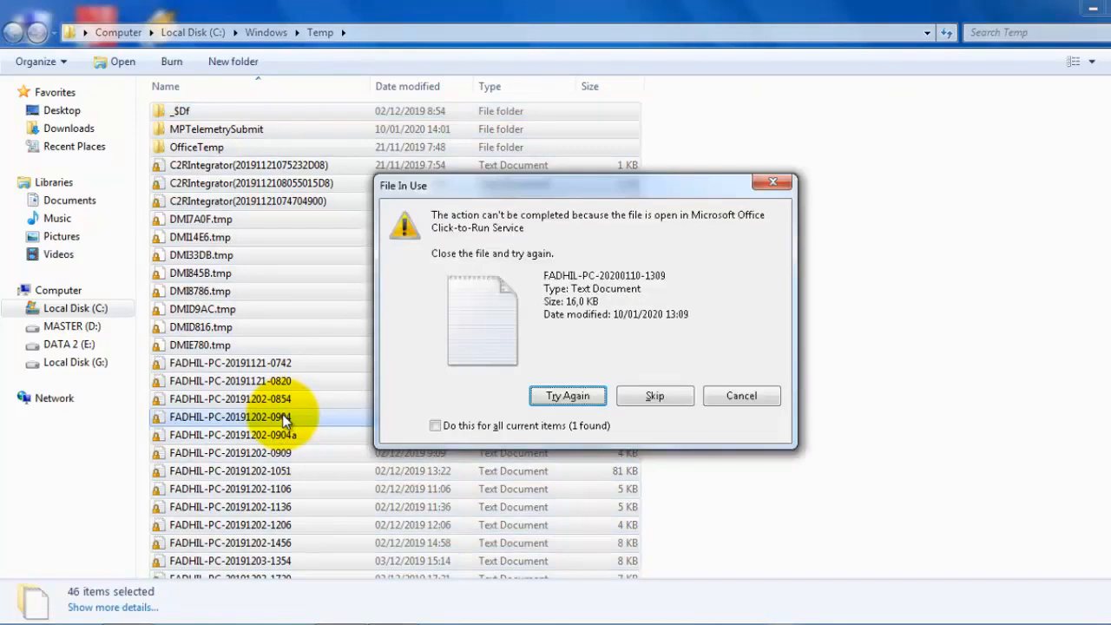
pyautogui.click(566, 396)
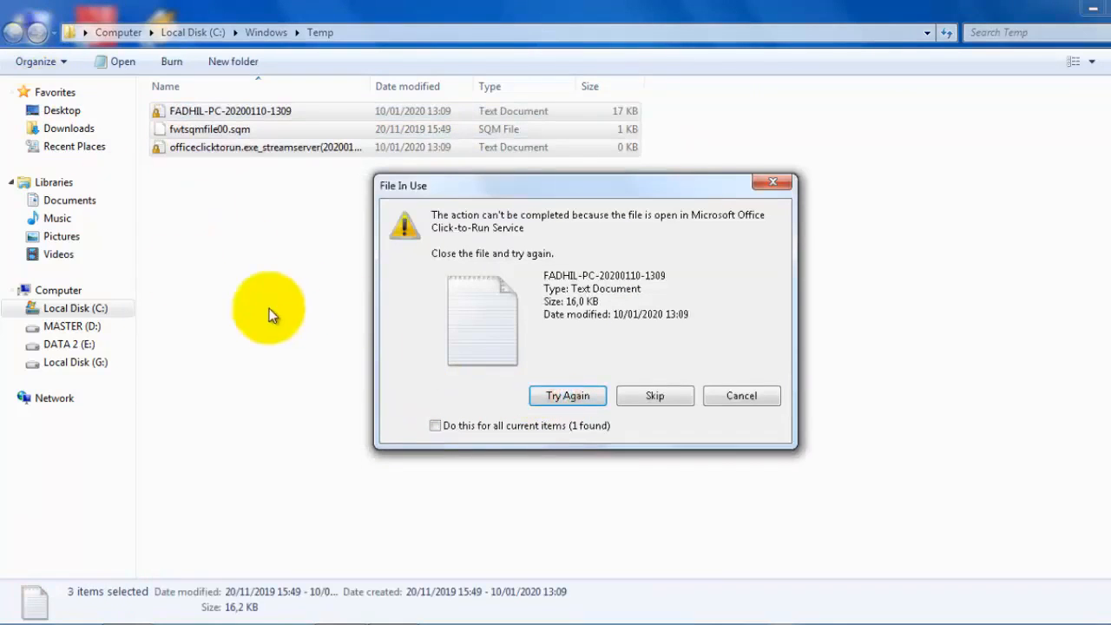
pyautogui.click(654, 401)
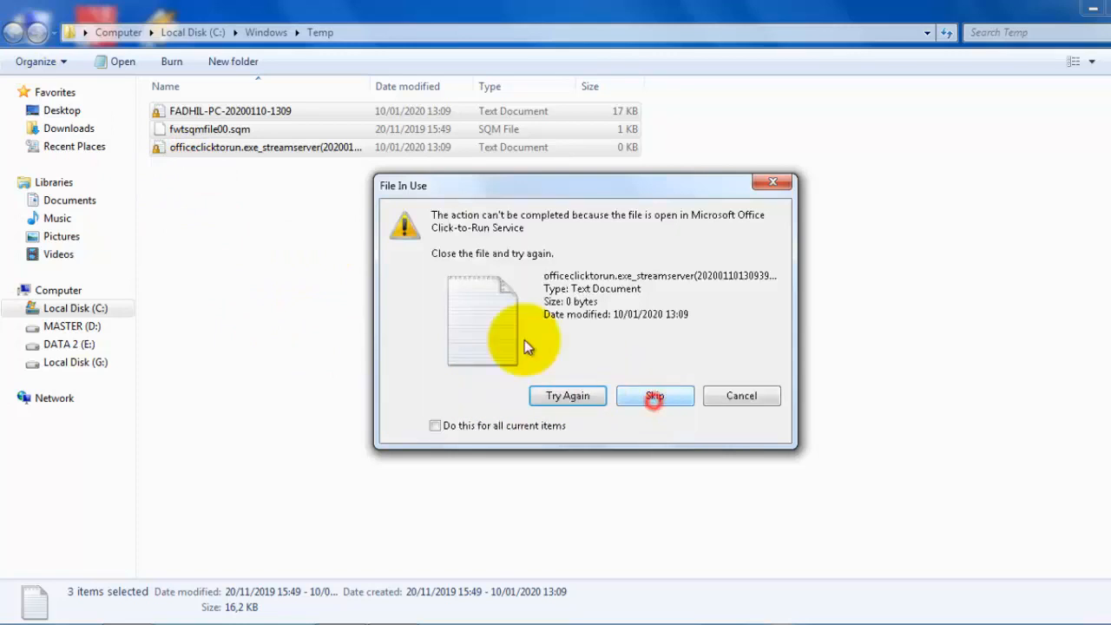
pyautogui.click(638, 404)
pyautogui.click(634, 389)
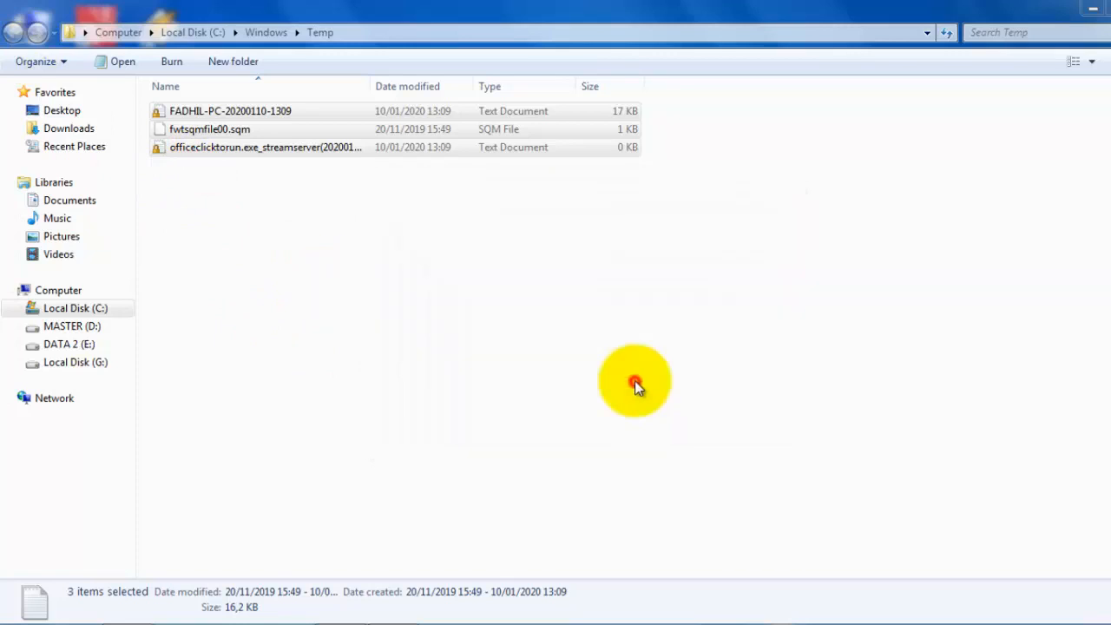
# Step: Refresh the Temp folder and the desktop, closing the folder window in between
pyautogui.rightClick(251, 226)
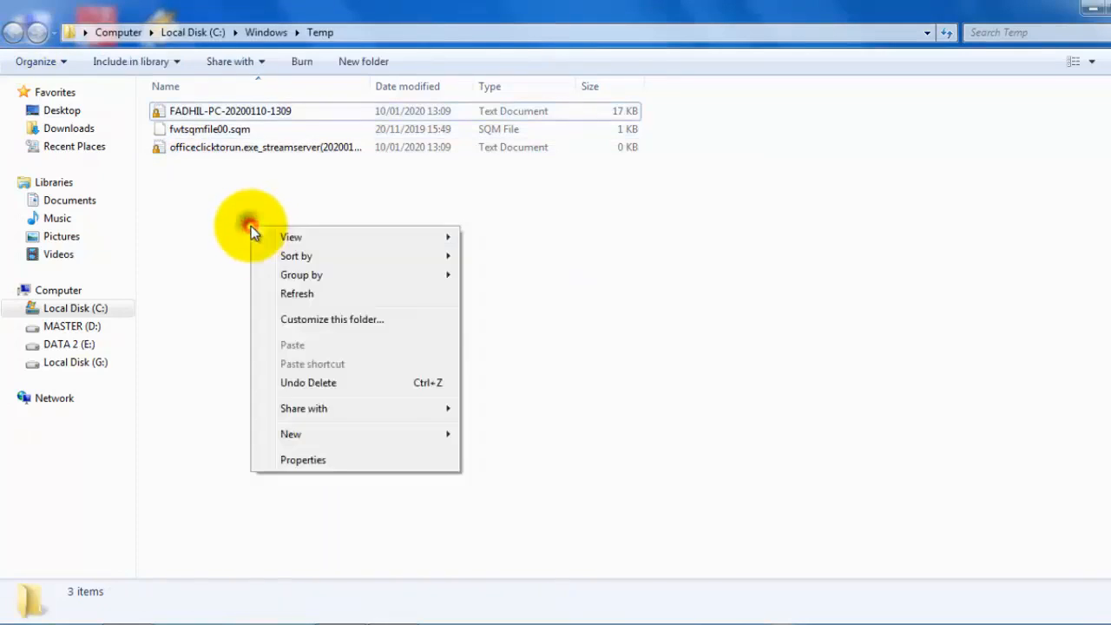
pyautogui.click(285, 294)
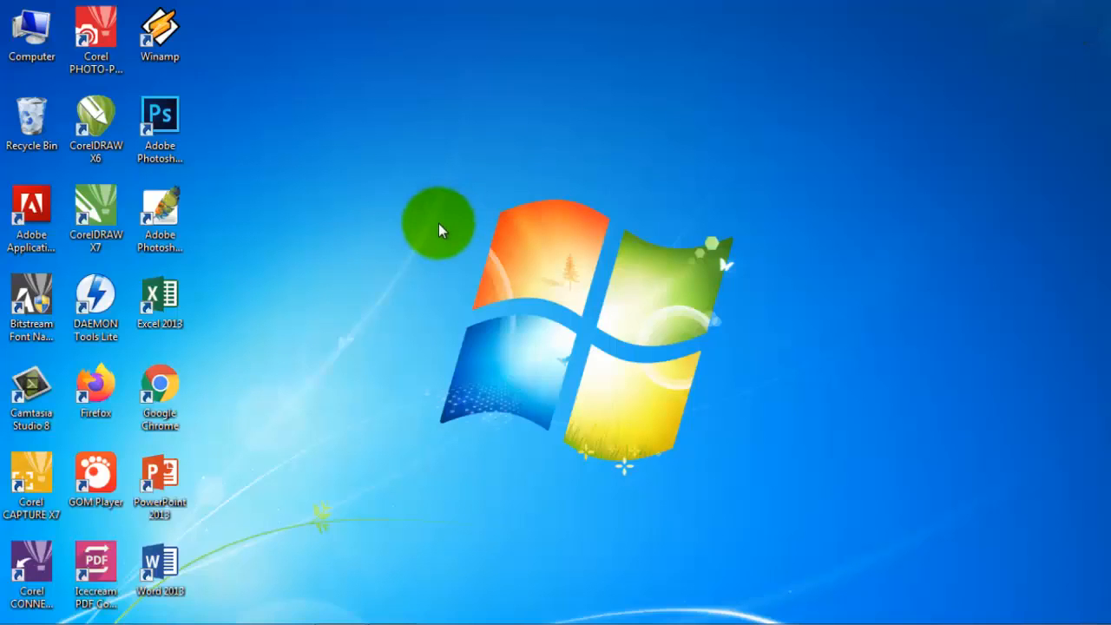
pyautogui.rightClick(417, 185)
pyautogui.click(454, 235)
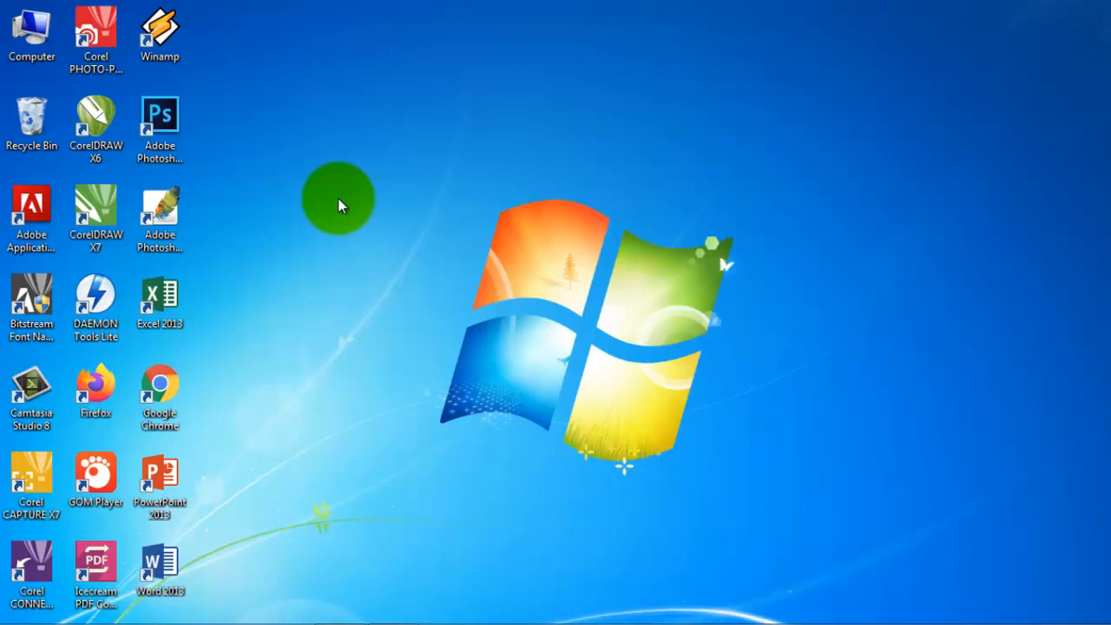
# Step: Open the Windows Prefetch folder by running "prefetch", granting permanent access, and look through its file list
pyautogui.press('super+r')
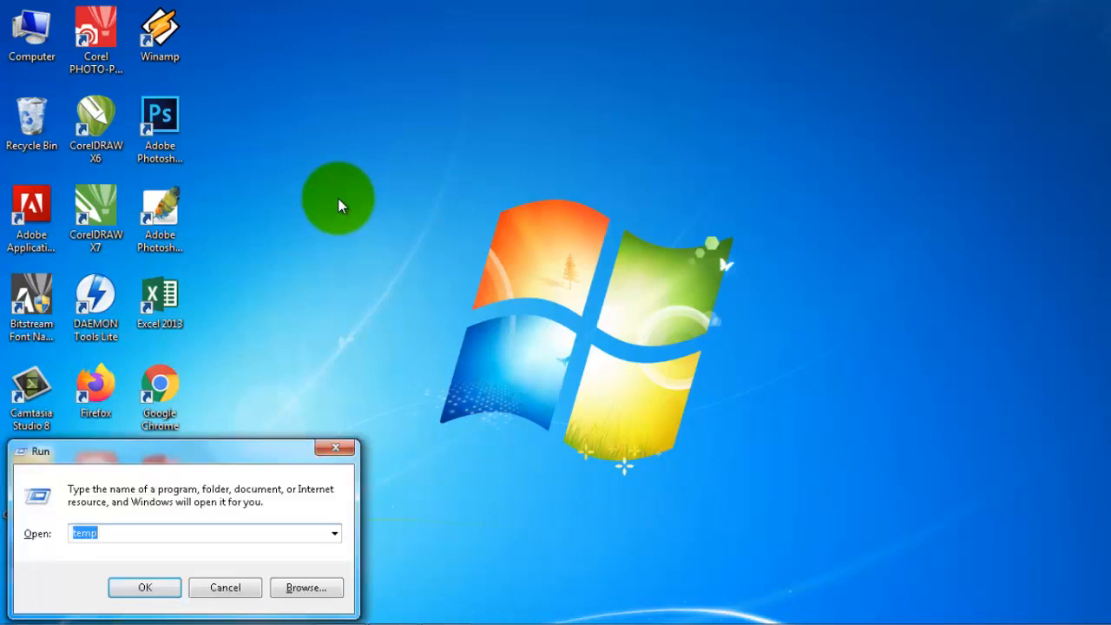
pyautogui.write('prefetch')
pyautogui.press('Return')
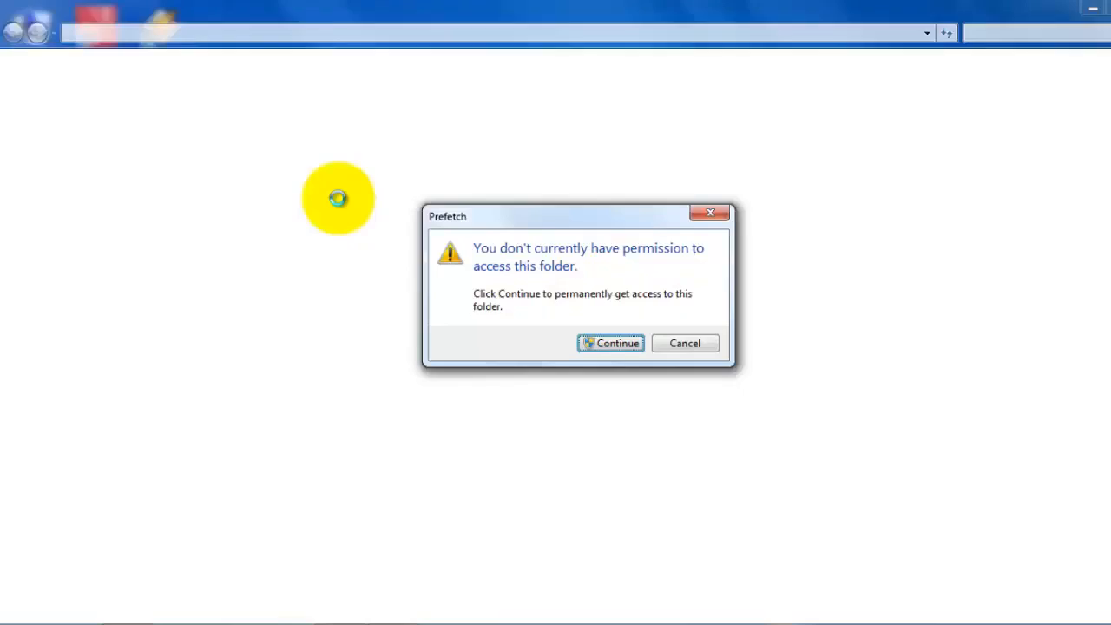
pyautogui.click(632, 343)
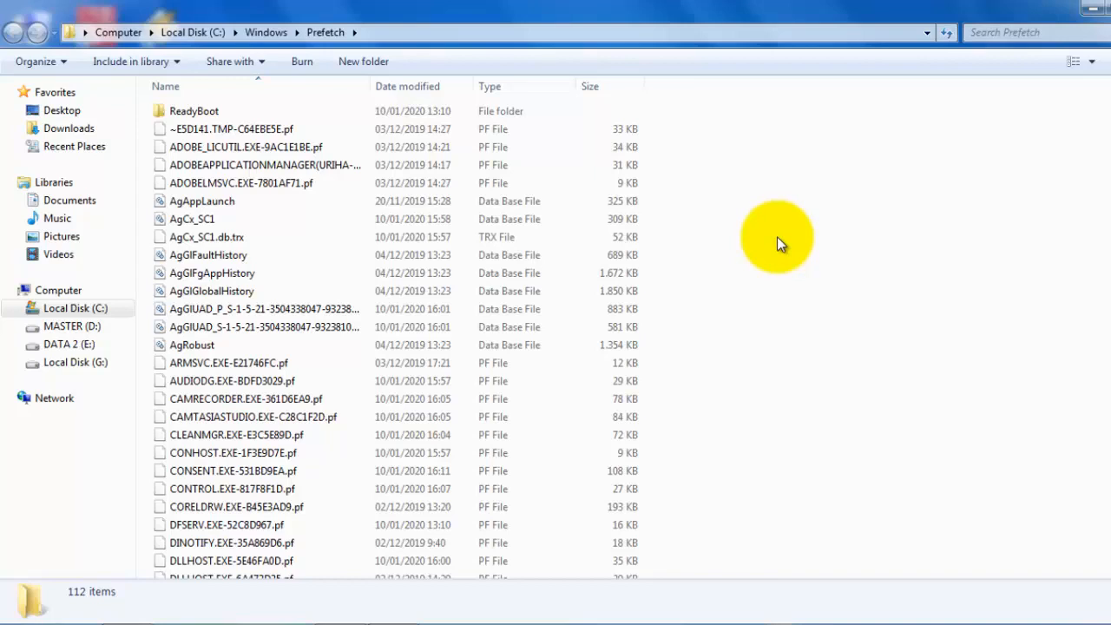
pyautogui.scroll(-9, 330, 287)
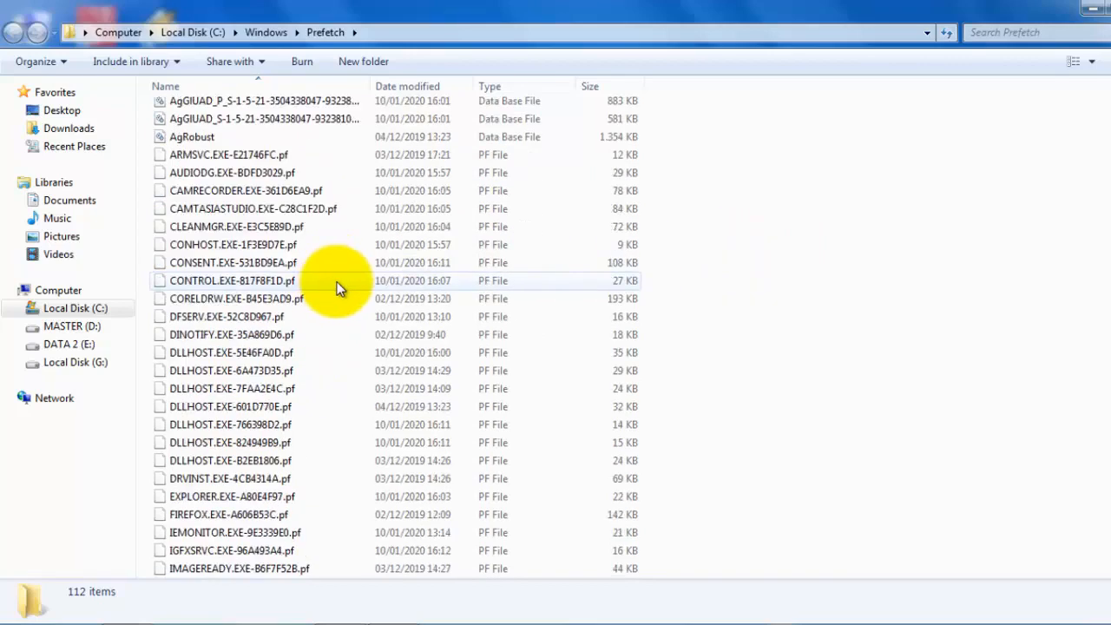
pyautogui.scroll(-15, 345, 327)
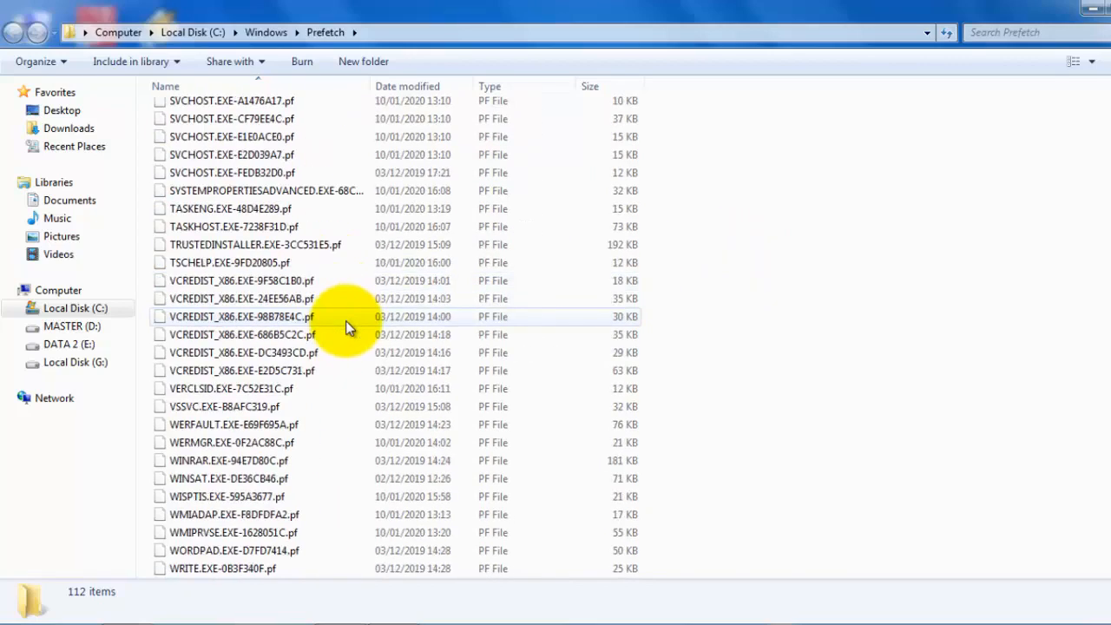
pyautogui.scroll(20, 346, 323)
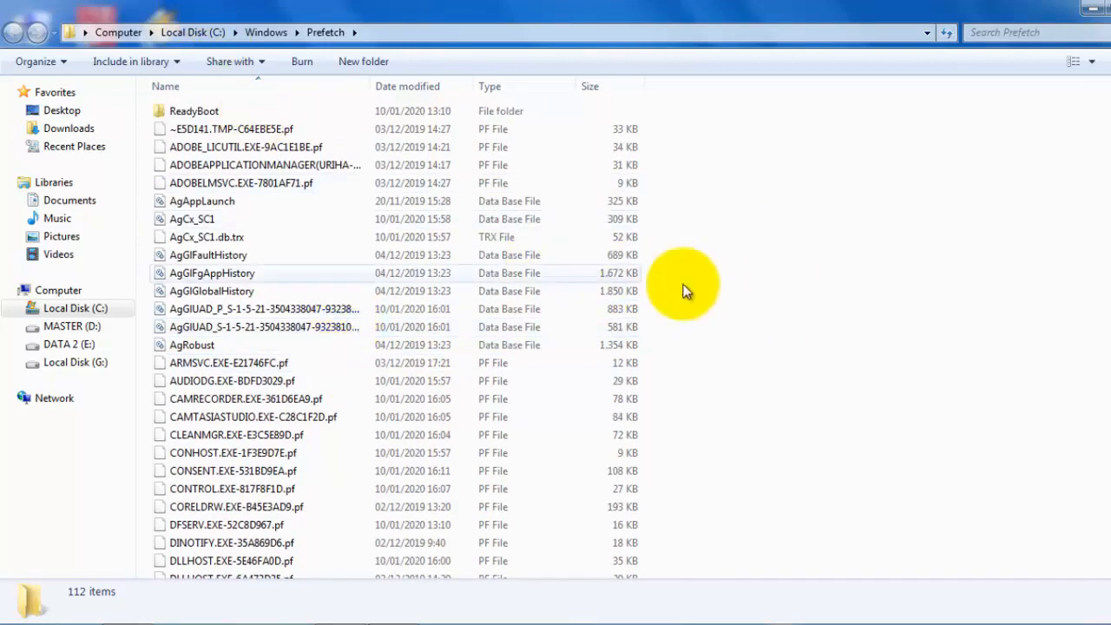
pyautogui.click(752, 311)
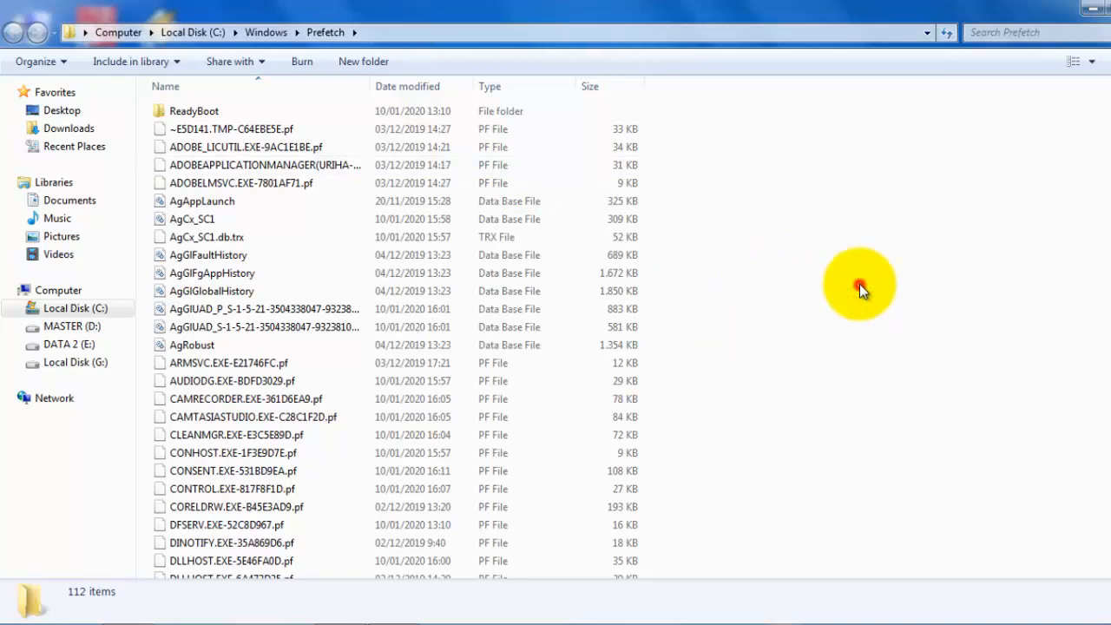
# Step: Delete all items in the Windows Prefetch folder and return to the desktop
pyautogui.hotkey('ctrl', 'a')
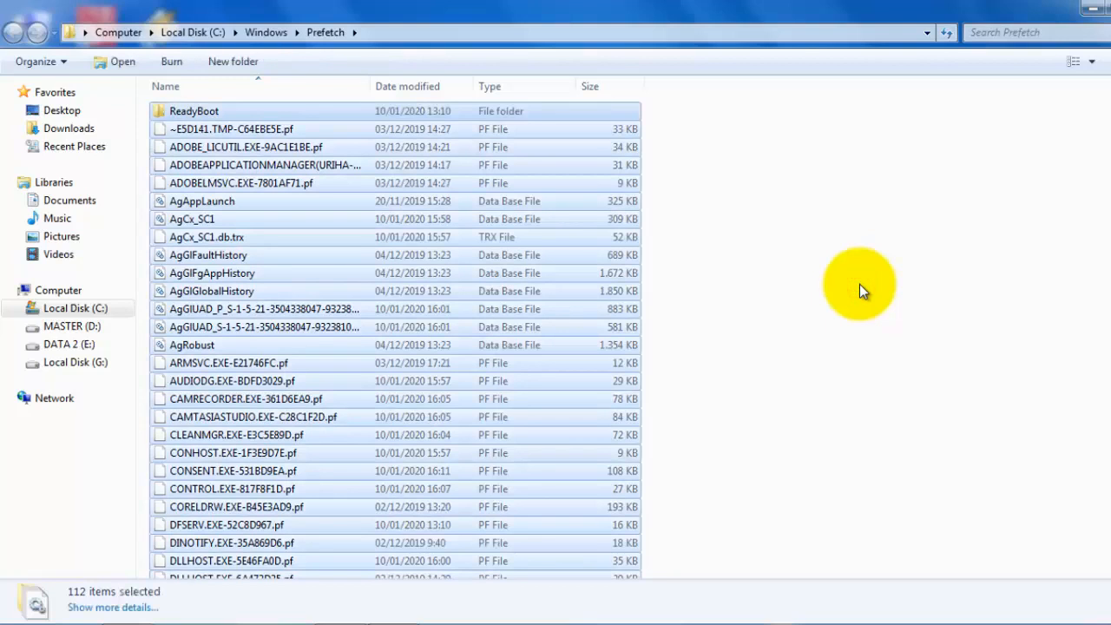
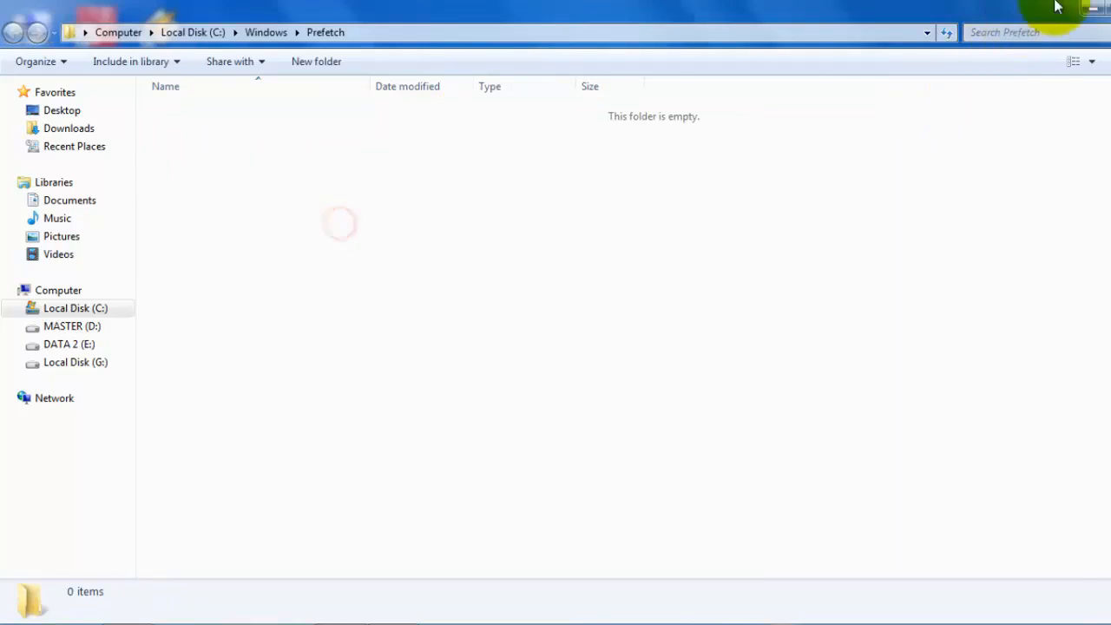
pyautogui.click(1093, 8)
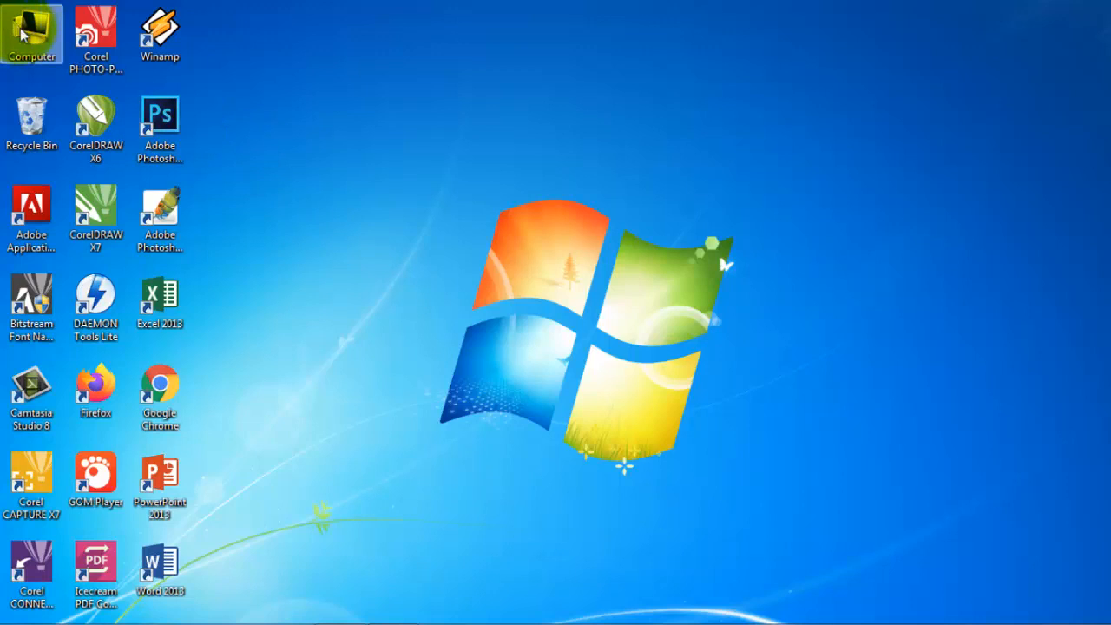
pyautogui.click(460, 187)
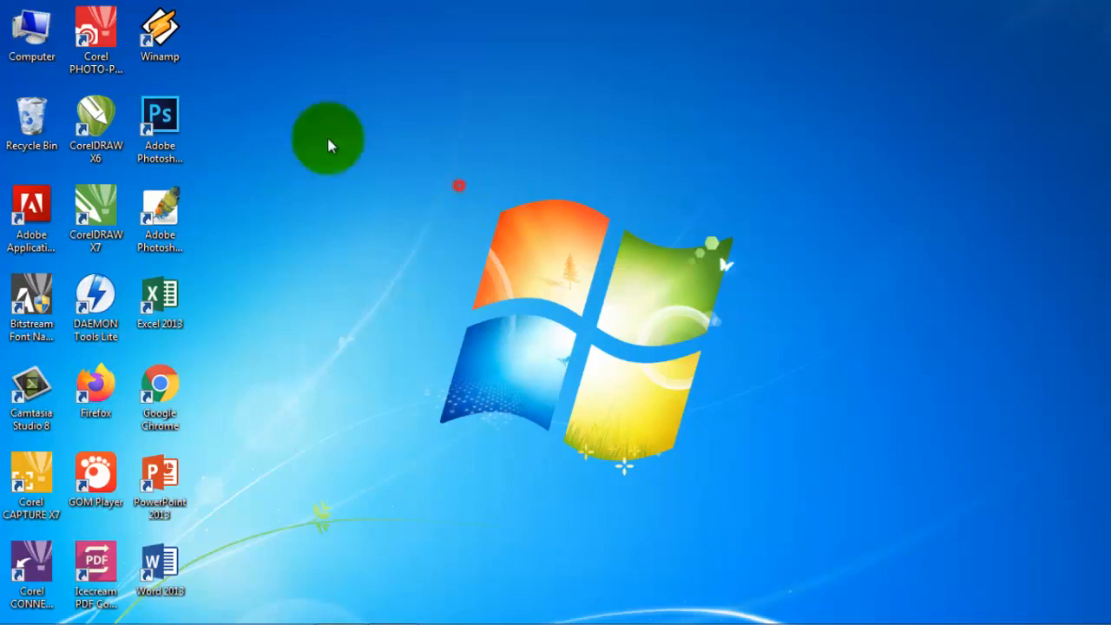
# Step: Open the Computer window, refresh the drive list several times, and check the details of Local Disk (C:)
pyautogui.doubleClick(29, 31)
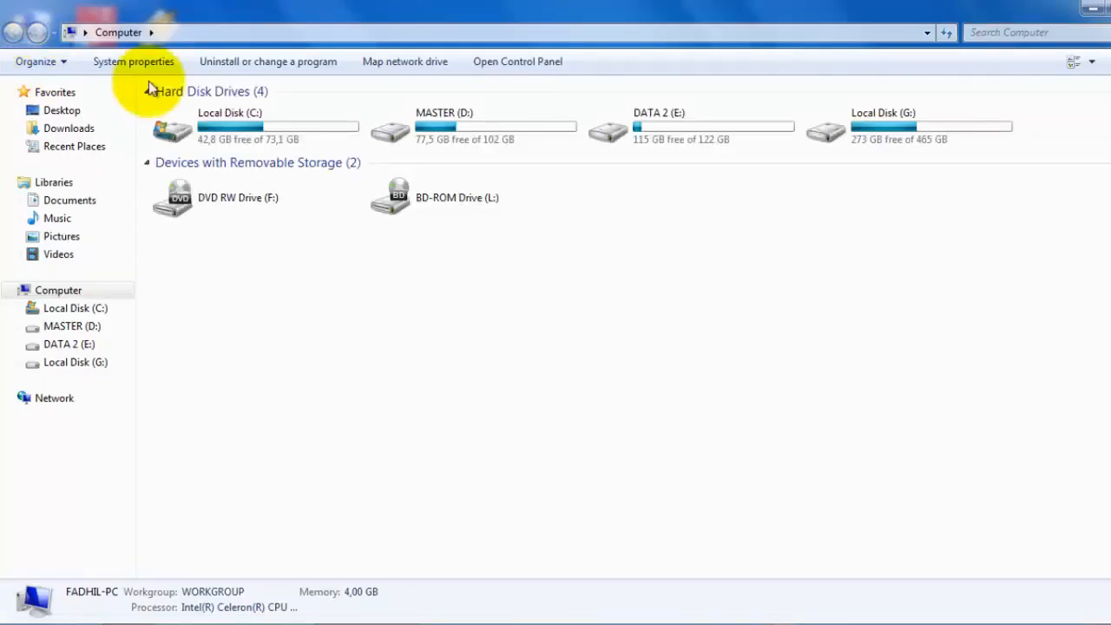
pyautogui.rightClick(313, 273)
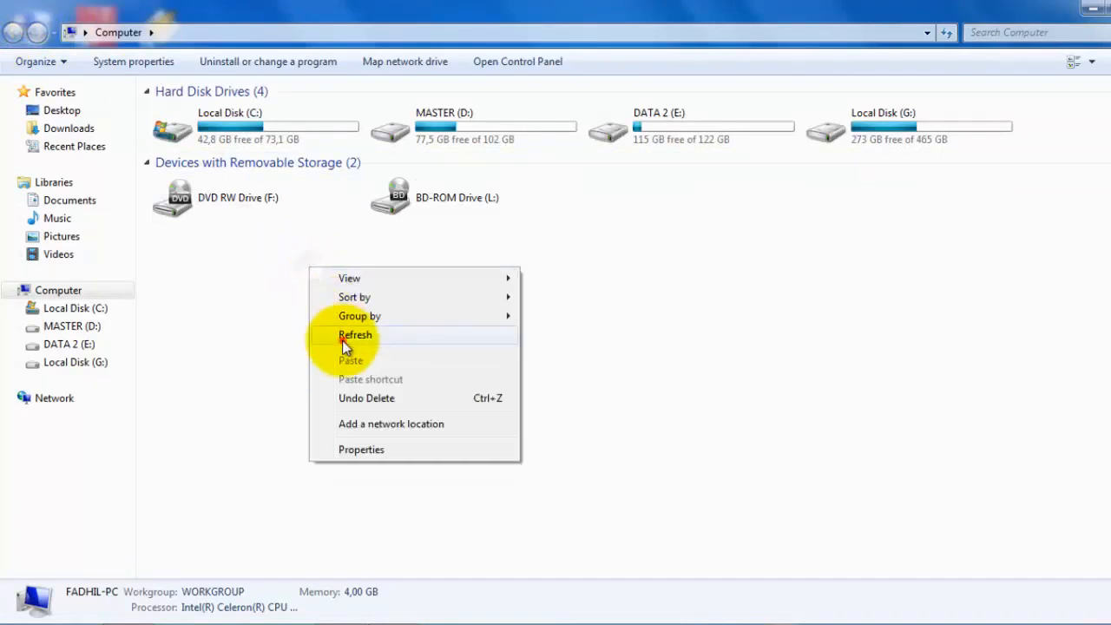
pyautogui.click(342, 340)
pyautogui.rightClick(328, 284)
pyautogui.click(358, 353)
pyautogui.rightClick(328, 284)
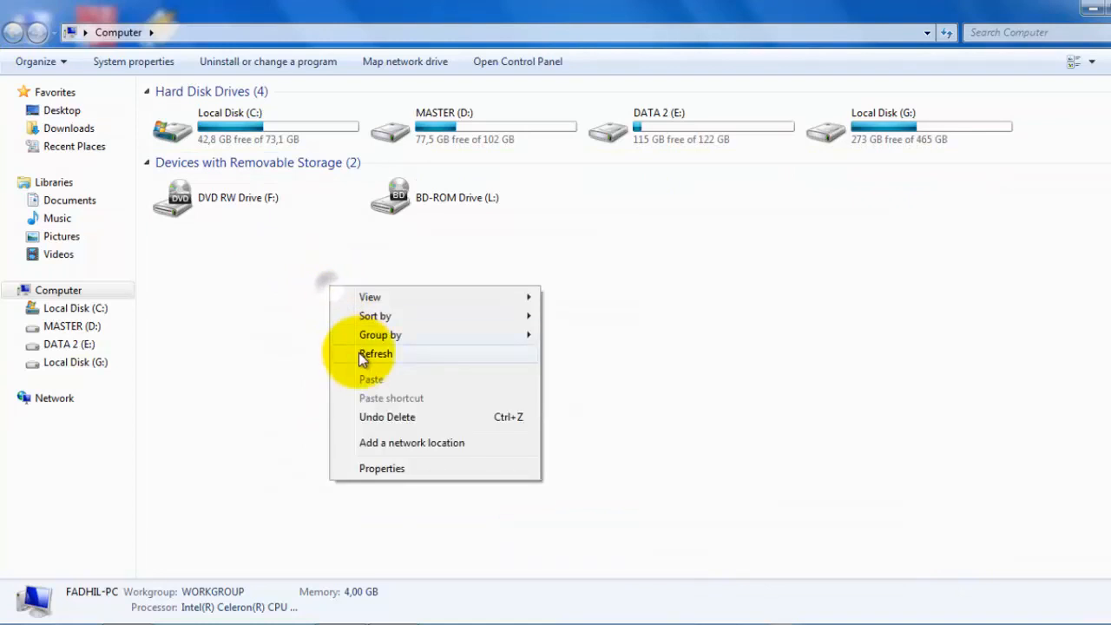
pyautogui.click(358, 353)
pyautogui.rightClick(320, 275)
pyautogui.click(342, 348)
pyautogui.click(726, 312)
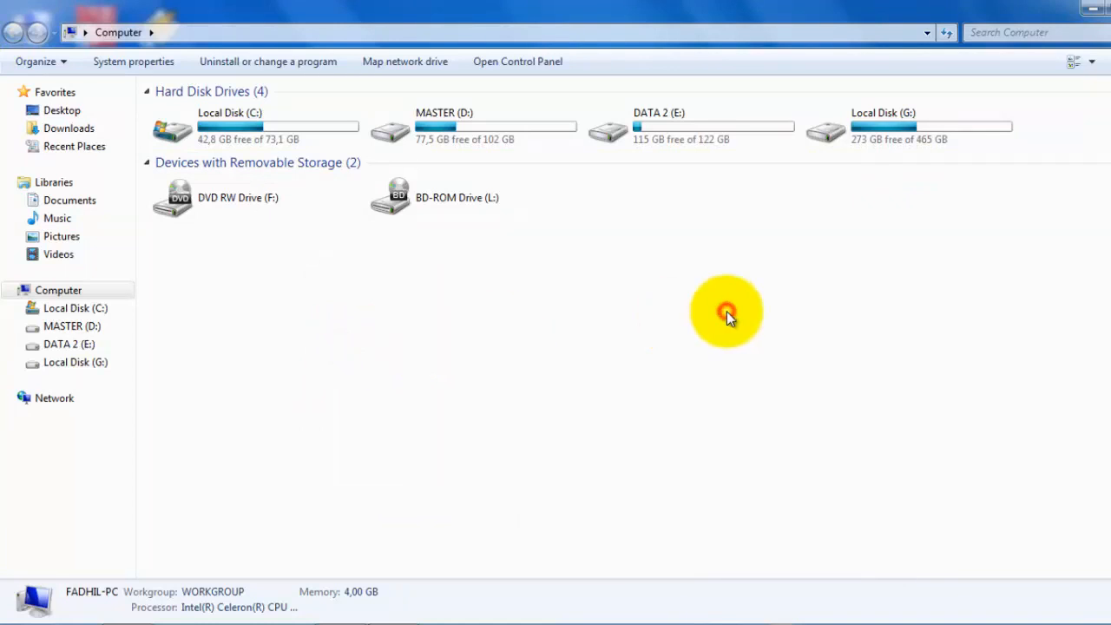
pyautogui.click(208, 127)
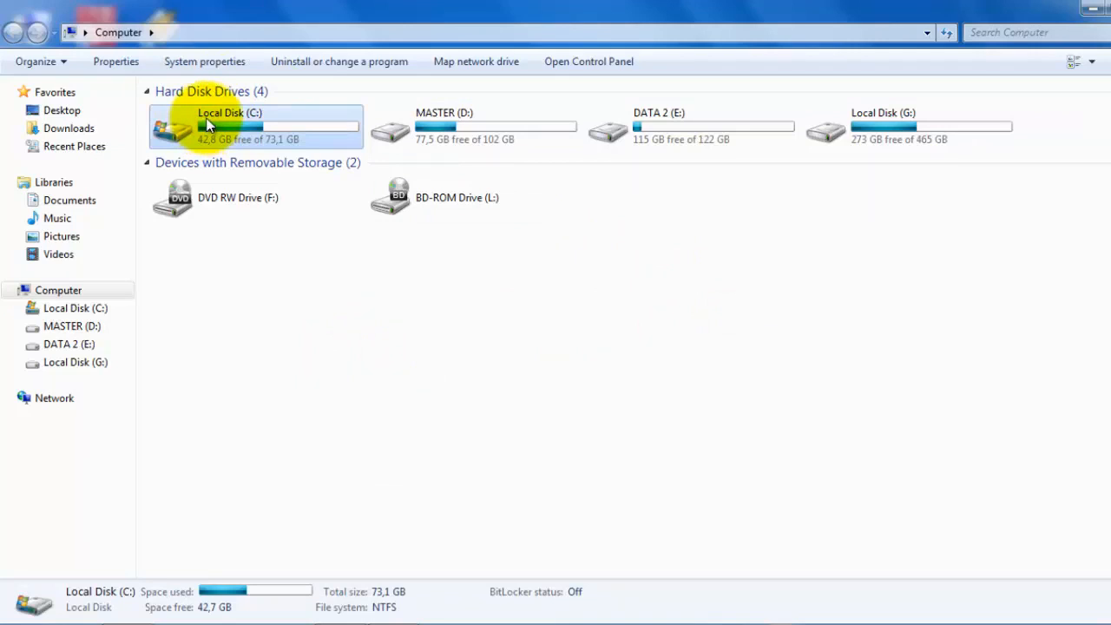
pyautogui.click(273, 310)
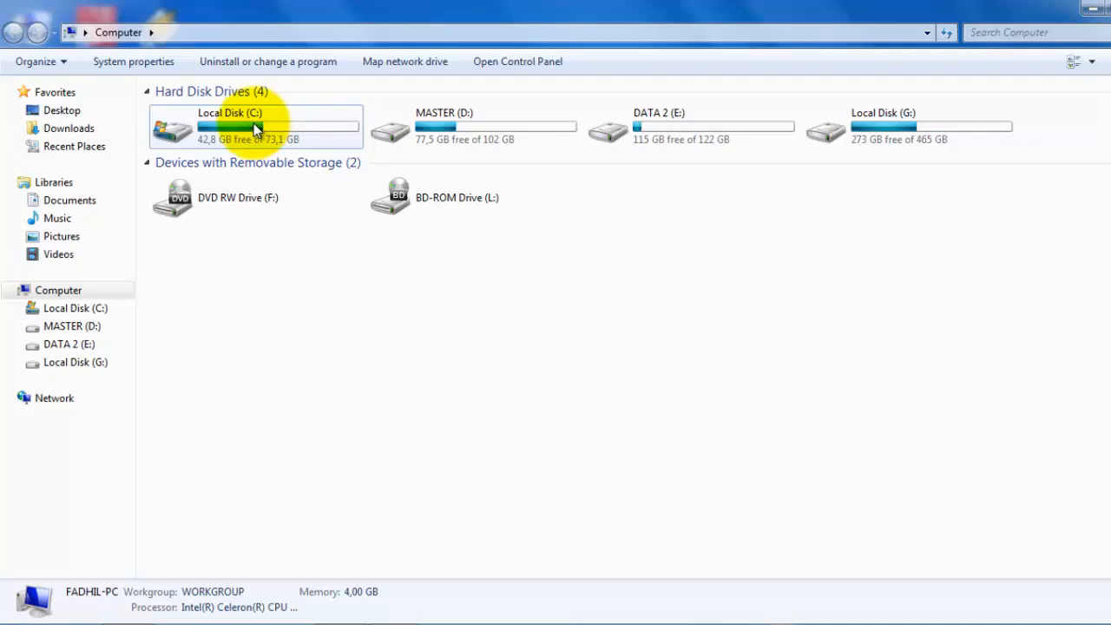
# Step: Refresh the drive list repeatedly and check the free space on Local Disk (C:)
pyautogui.rightClick(237, 254)
pyautogui.click(265, 322)
pyautogui.rightClick(238, 256)
pyautogui.click(259, 319)
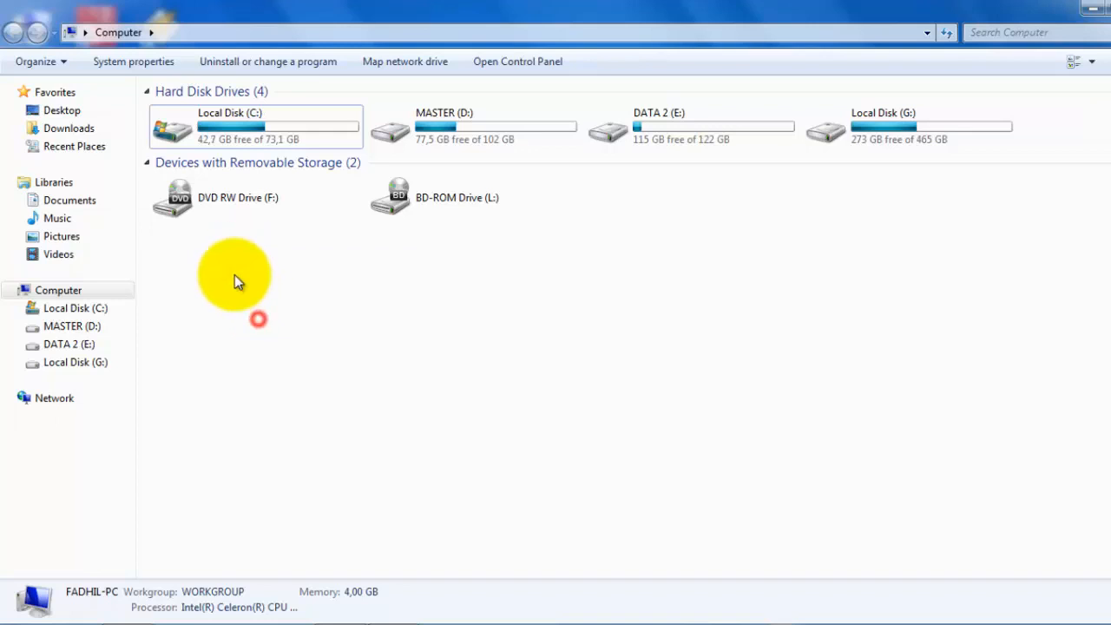
pyautogui.rightClick(234, 275)
pyautogui.click(259, 340)
pyautogui.rightClick(227, 274)
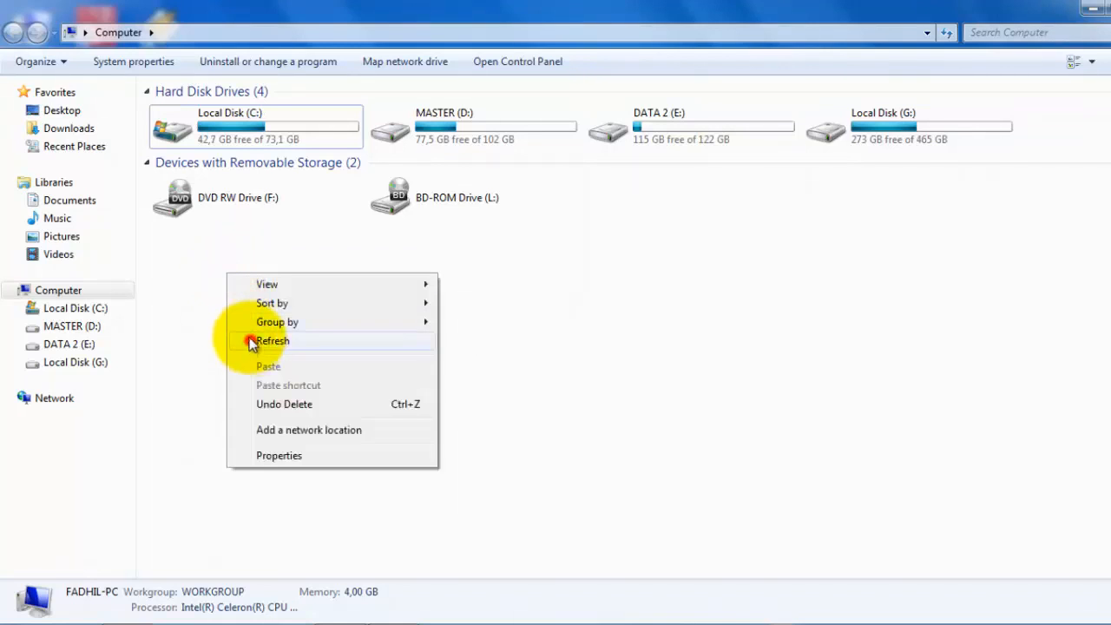
pyautogui.click(252, 342)
pyautogui.rightClick(220, 279)
pyautogui.click(244, 345)
pyautogui.rightClick(208, 268)
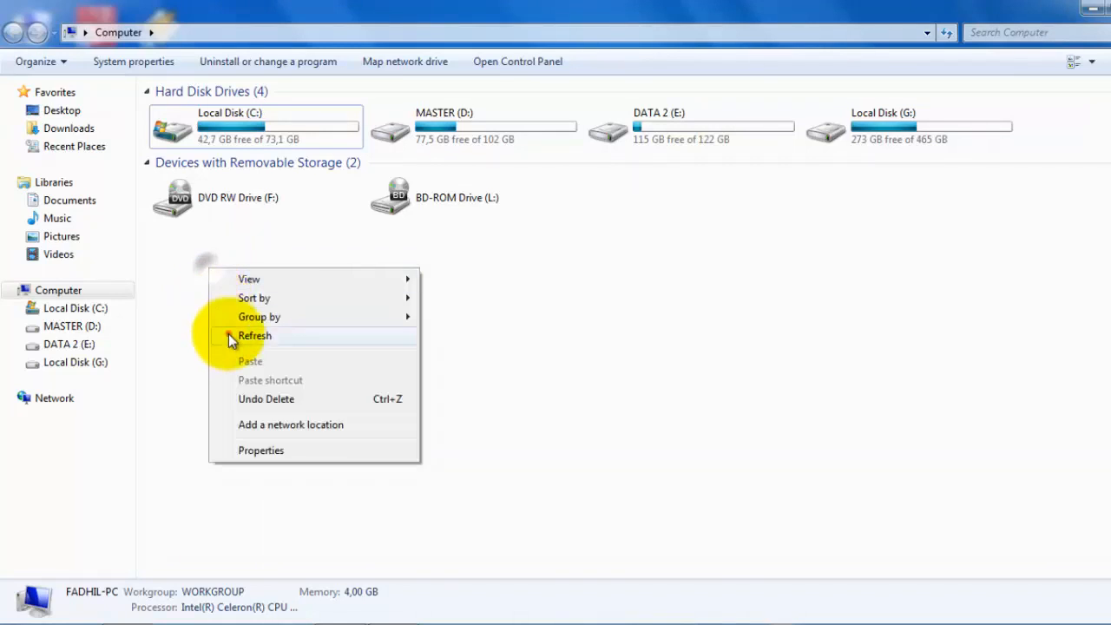
pyautogui.click(228, 333)
pyautogui.rightClick(215, 267)
pyautogui.click(232, 337)
pyautogui.rightClick(218, 273)
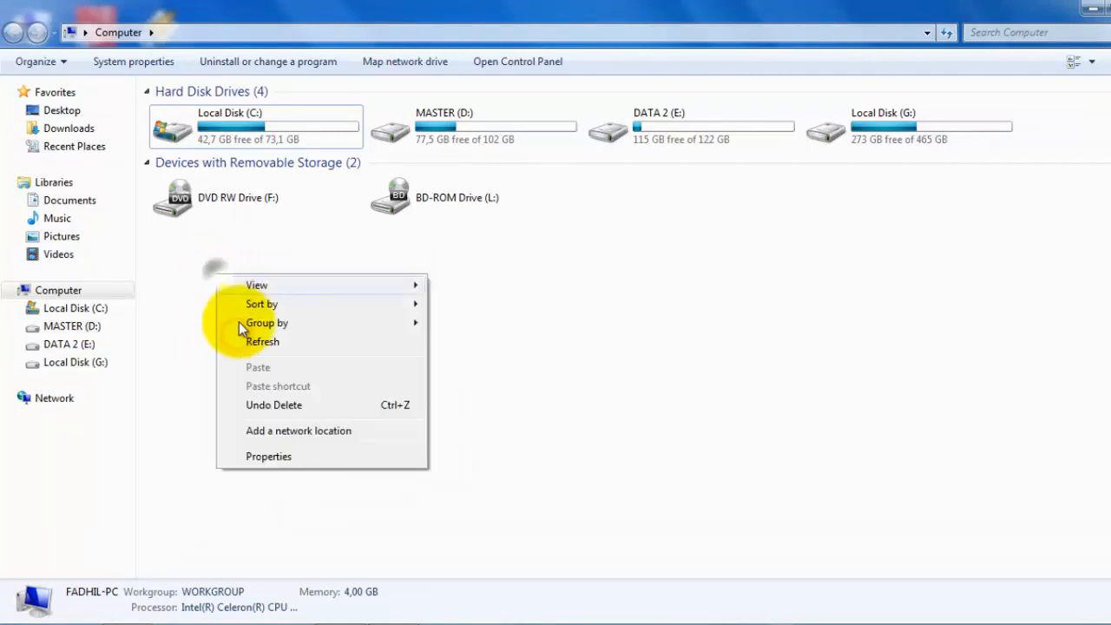
pyautogui.click(246, 342)
pyautogui.rightClick(211, 267)
pyautogui.click(229, 328)
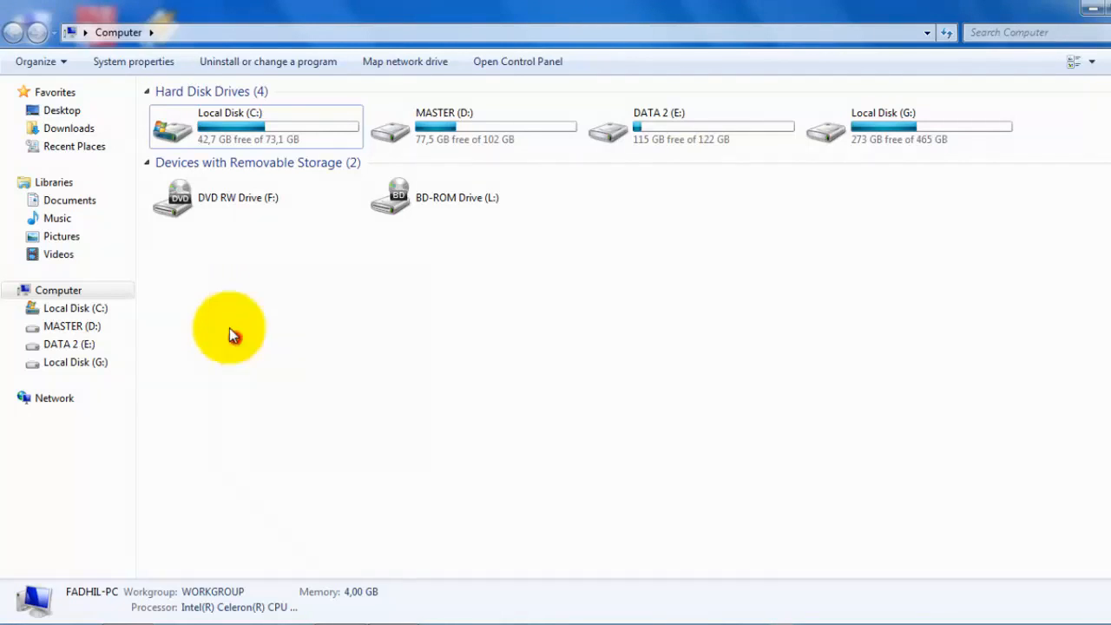
pyautogui.rightClick(202, 287)
pyautogui.click(232, 356)
pyautogui.rightClick(194, 295)
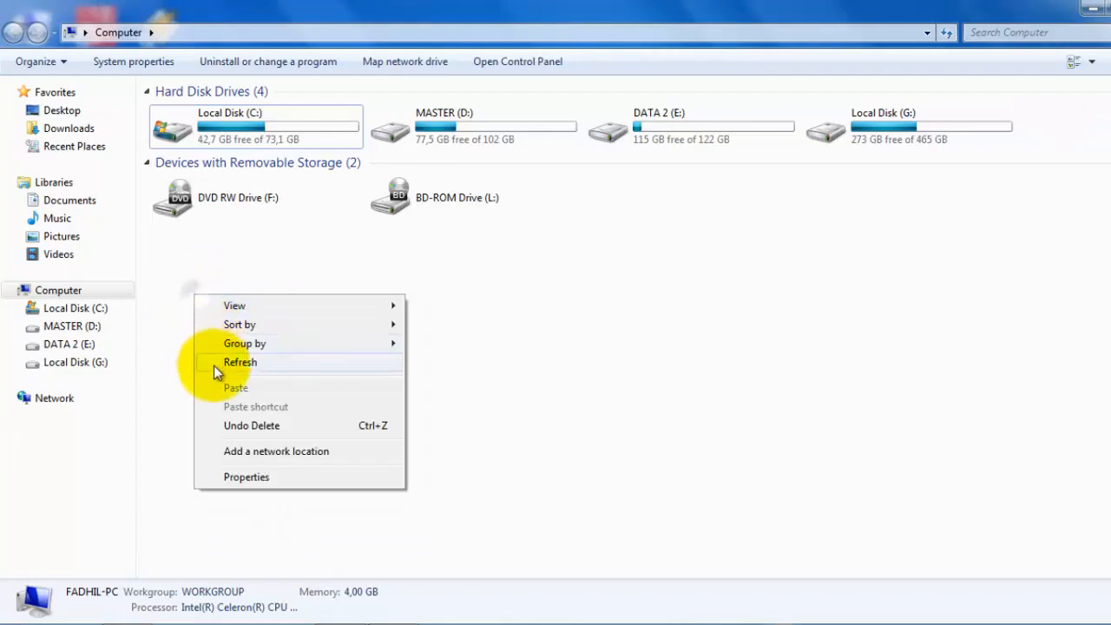
pyautogui.click(214, 362)
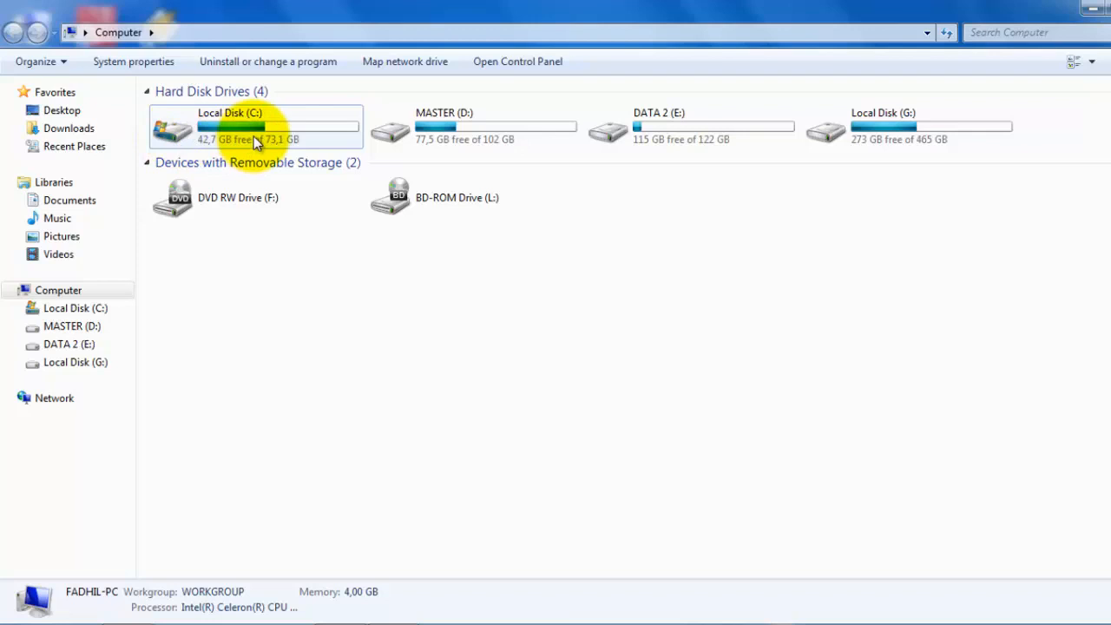
# Step: Open the properties of Local Disk (C:) and start Disk Cleanup for the drive
pyautogui.click(236, 119)
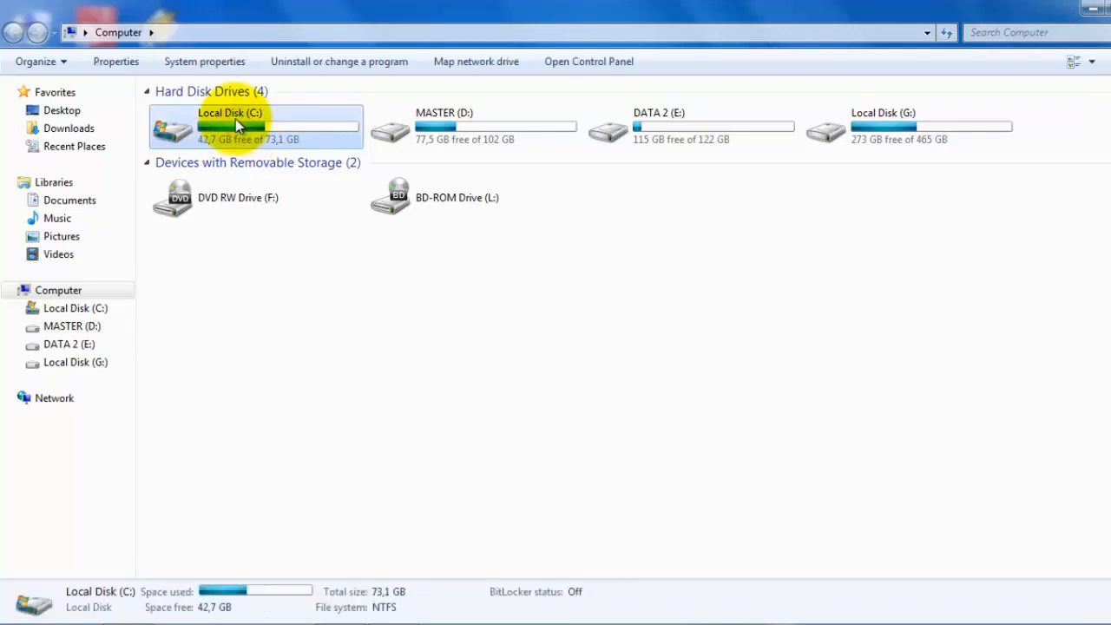
pyautogui.rightClick(235, 119)
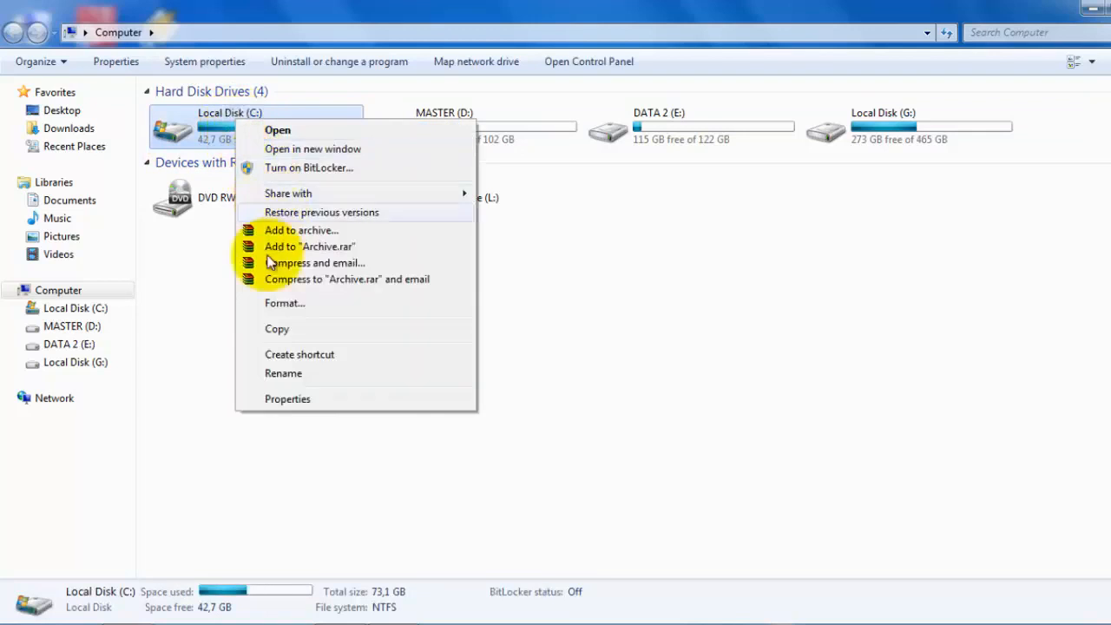
pyautogui.click(288, 399)
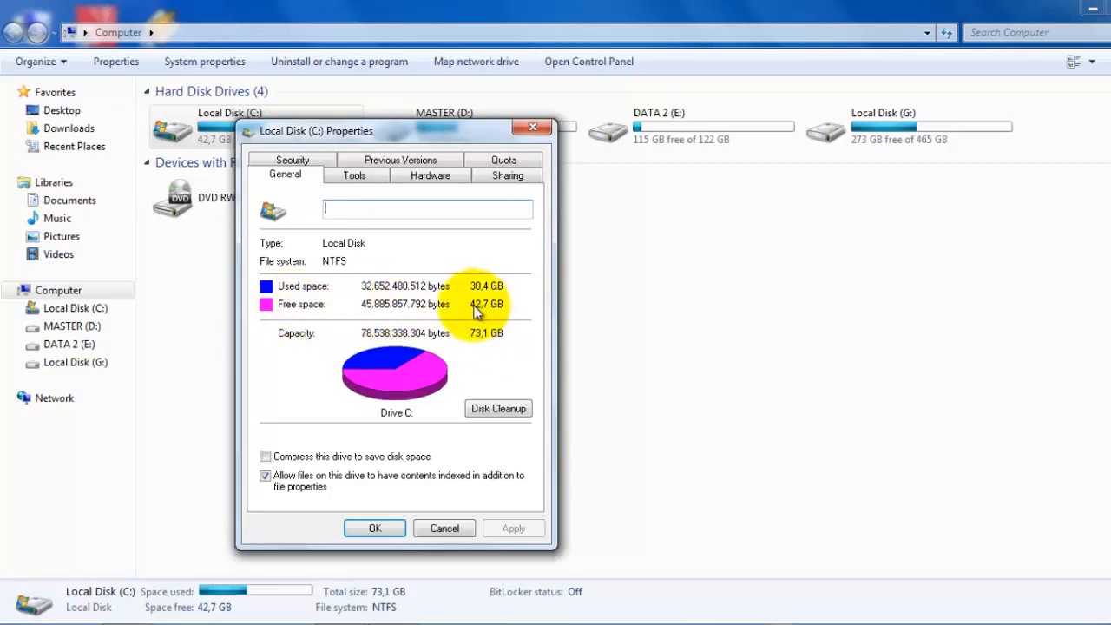
pyautogui.click(500, 409)
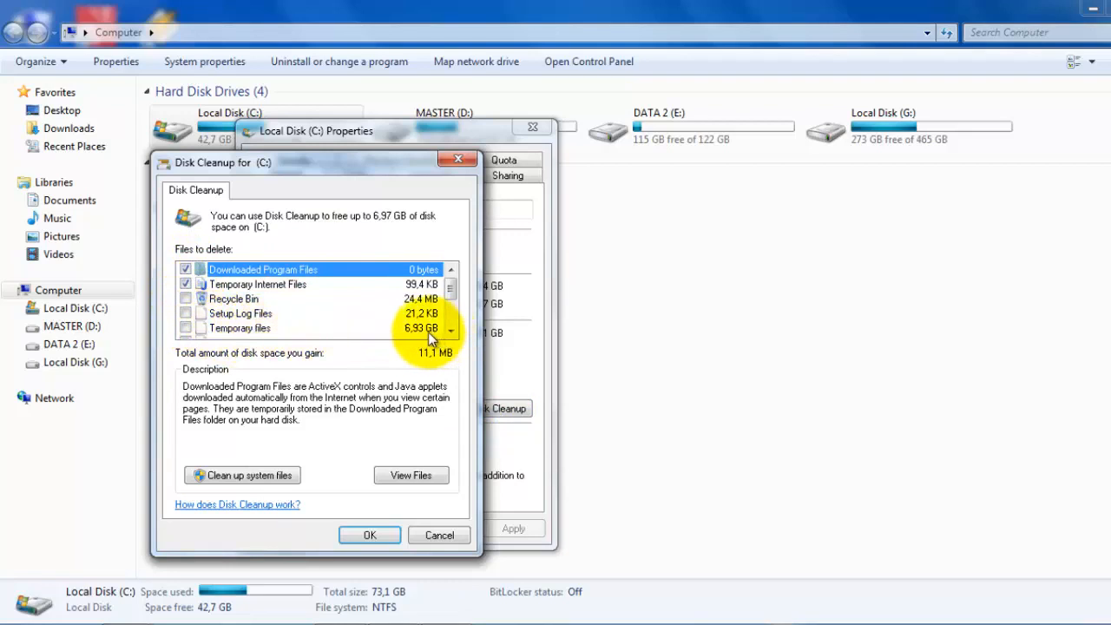
# Step: Review the Disk Cleanup categories and mark all for deletion, including Recycle Bin, Setup Log Files, Temporary files, Thumbnails and the Windows error reports
pyautogui.moveTo(451, 276); pyautogui.dragTo(450, 302)
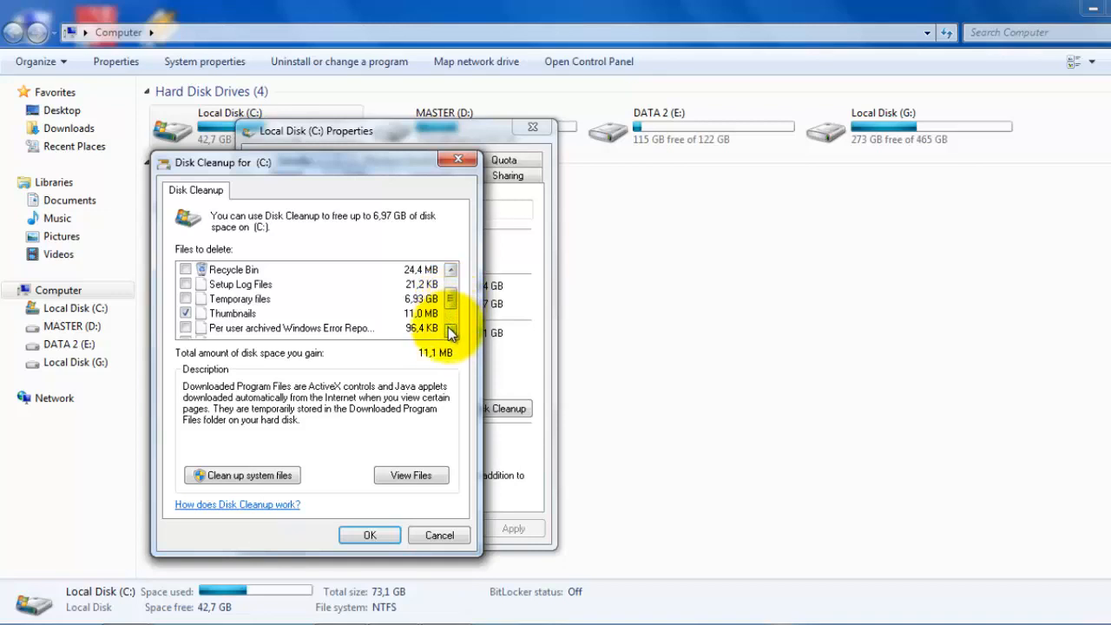
pyautogui.click(449, 328)
pyautogui.click(449, 328)
pyautogui.click(449, 330)
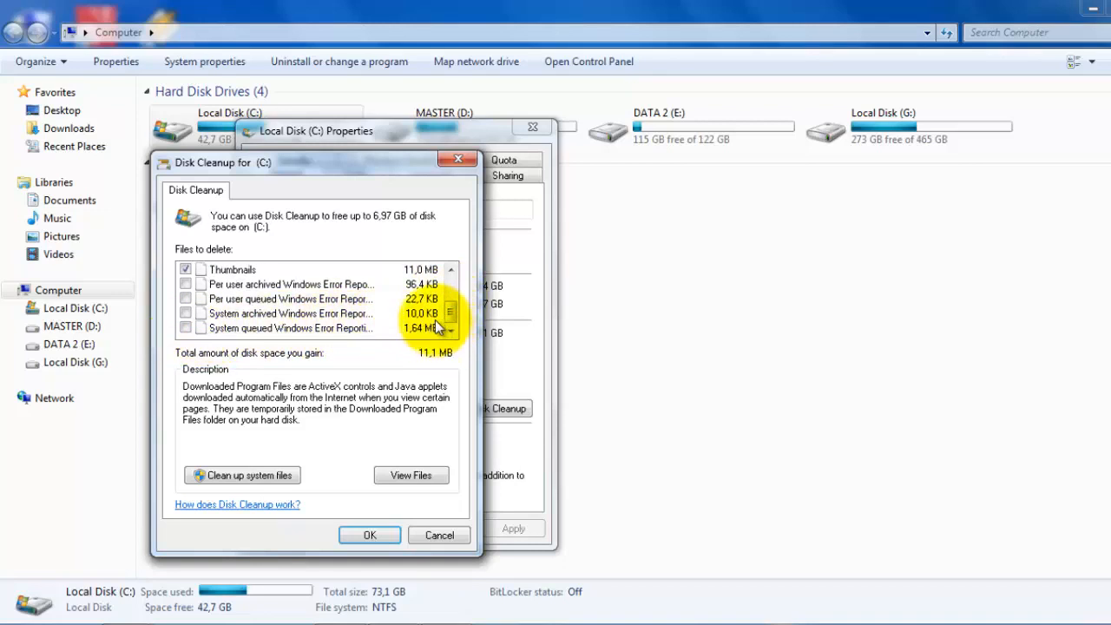
pyautogui.moveTo(453, 318); pyautogui.dragTo(452, 303)
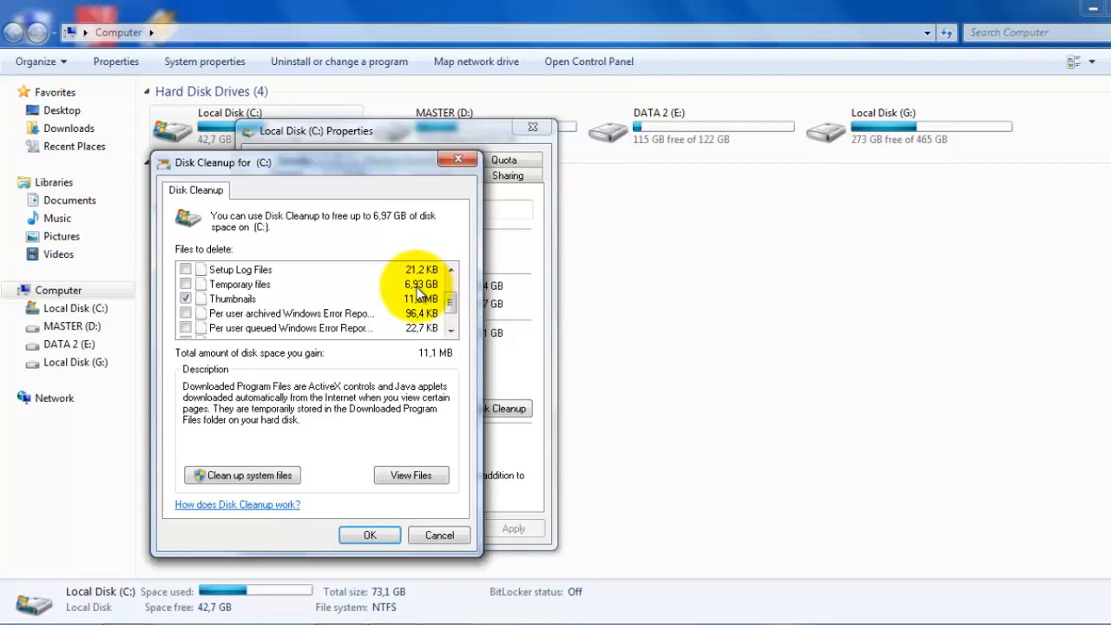
pyautogui.moveTo(453, 299); pyautogui.dragTo(451, 278)
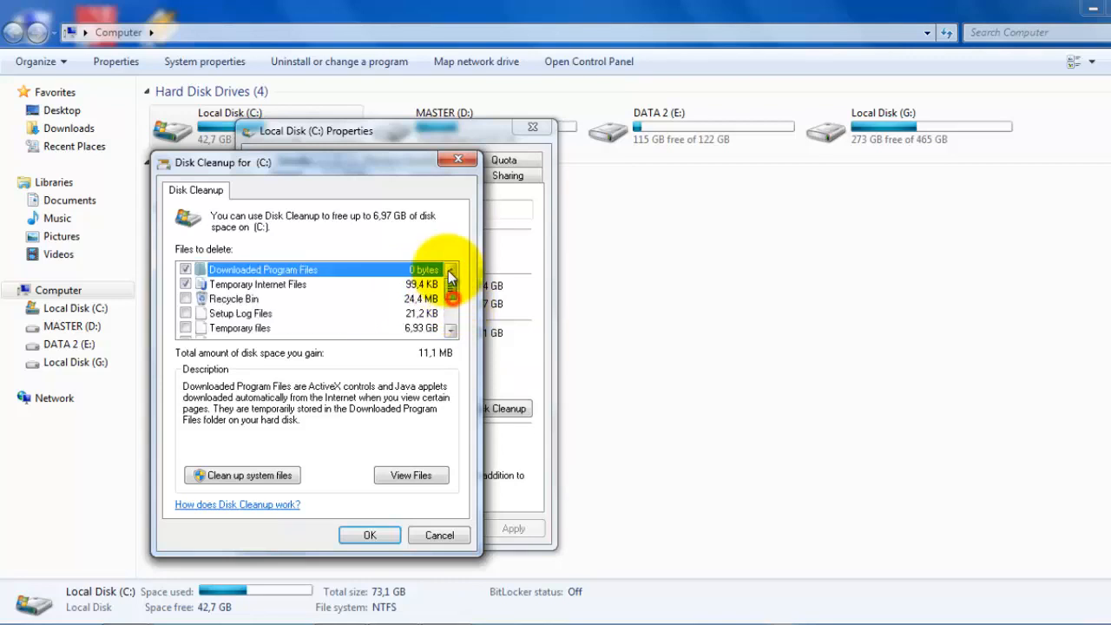
pyautogui.click(185, 298)
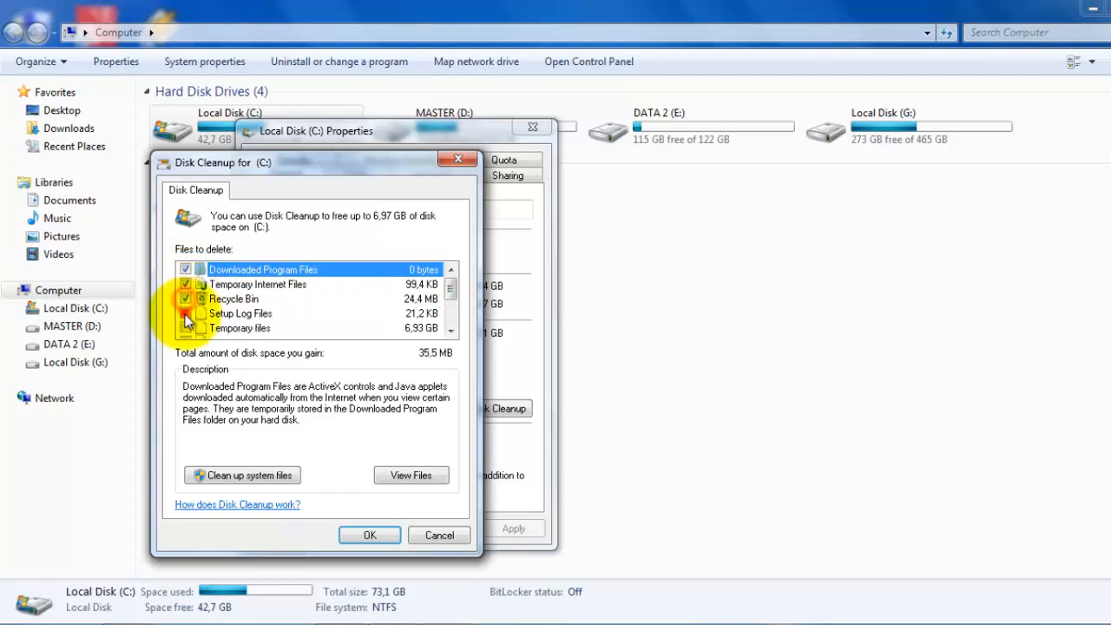
pyautogui.click(185, 315)
pyautogui.click(185, 328)
pyautogui.click(185, 338)
pyautogui.scroll(-2, 190, 329)
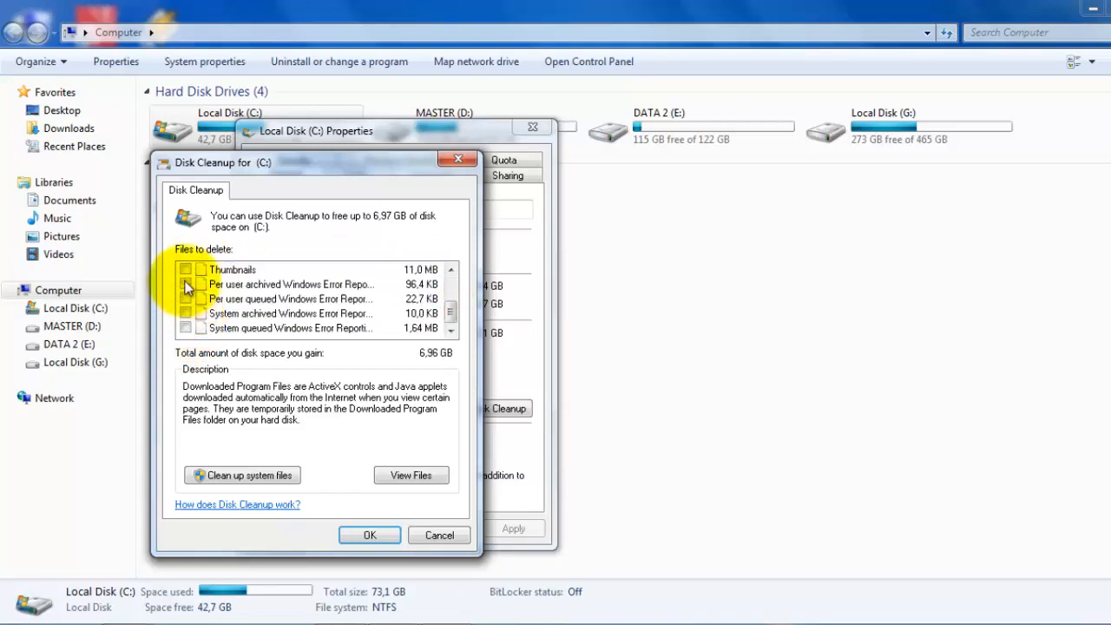
pyautogui.click(185, 270)
pyautogui.click(185, 283)
pyautogui.click(185, 299)
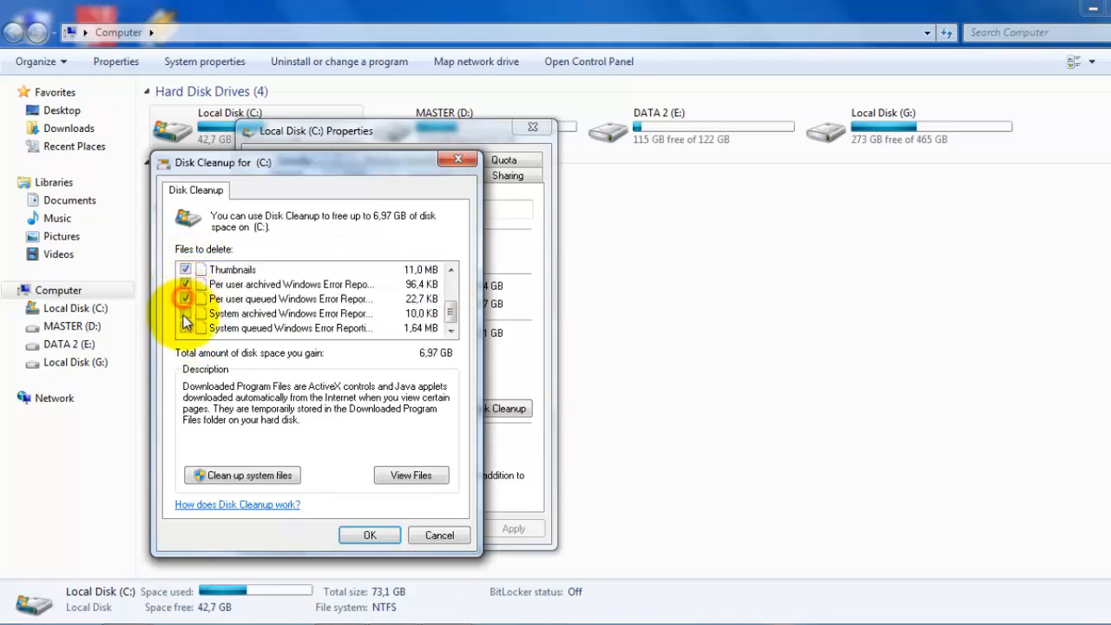
pyautogui.click(185, 313)
pyautogui.click(185, 329)
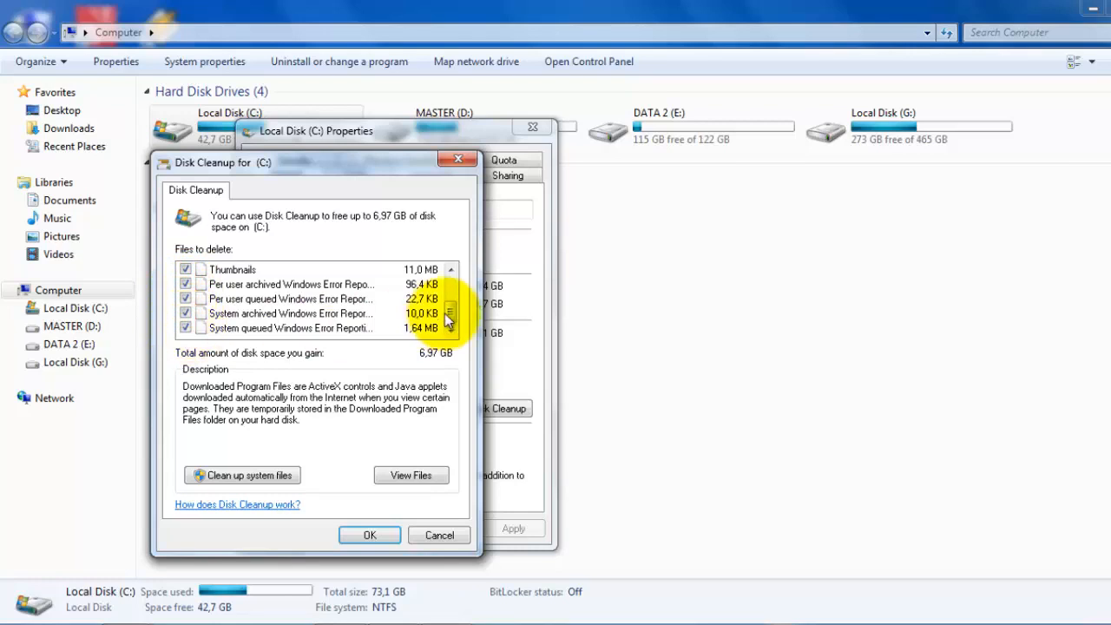
pyautogui.scroll(2, 449, 308)
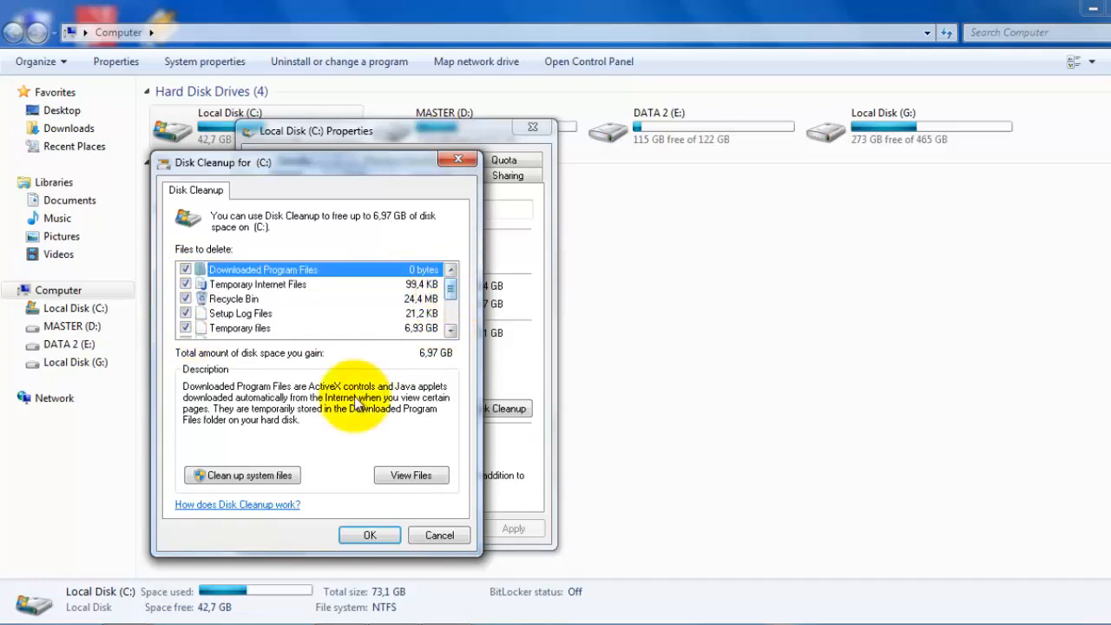
# Step: Rescan drive C with system files included, move the drive's Properties dialog aside, and bring the new Disk Cleanup dialog forward
pyautogui.click(212, 476)
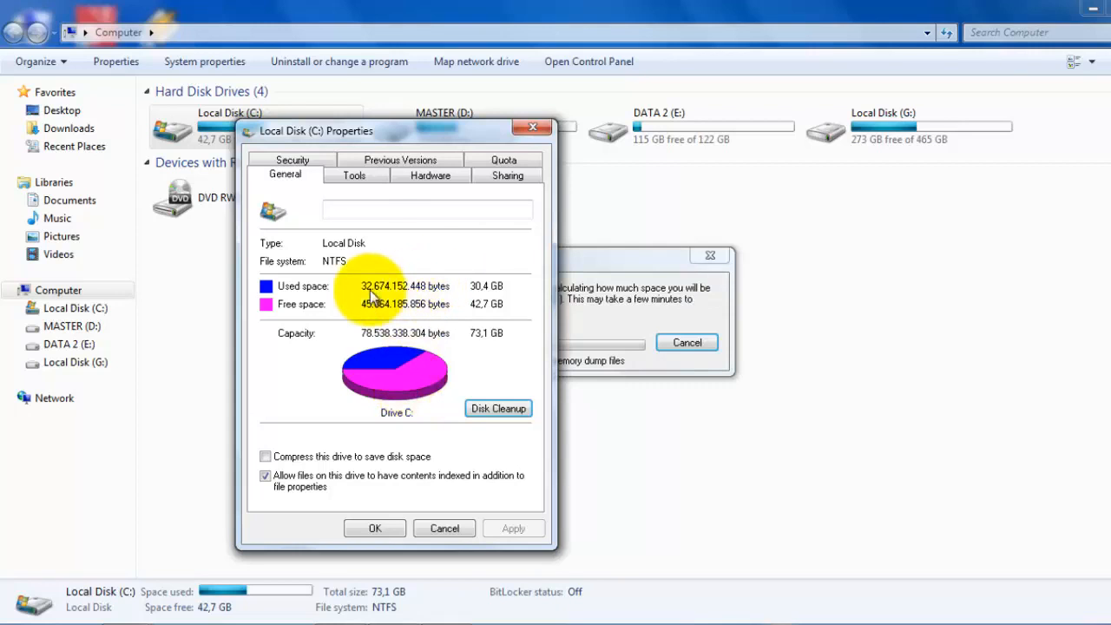
pyautogui.moveTo(299, 134); pyautogui.dragTo(159, 127)
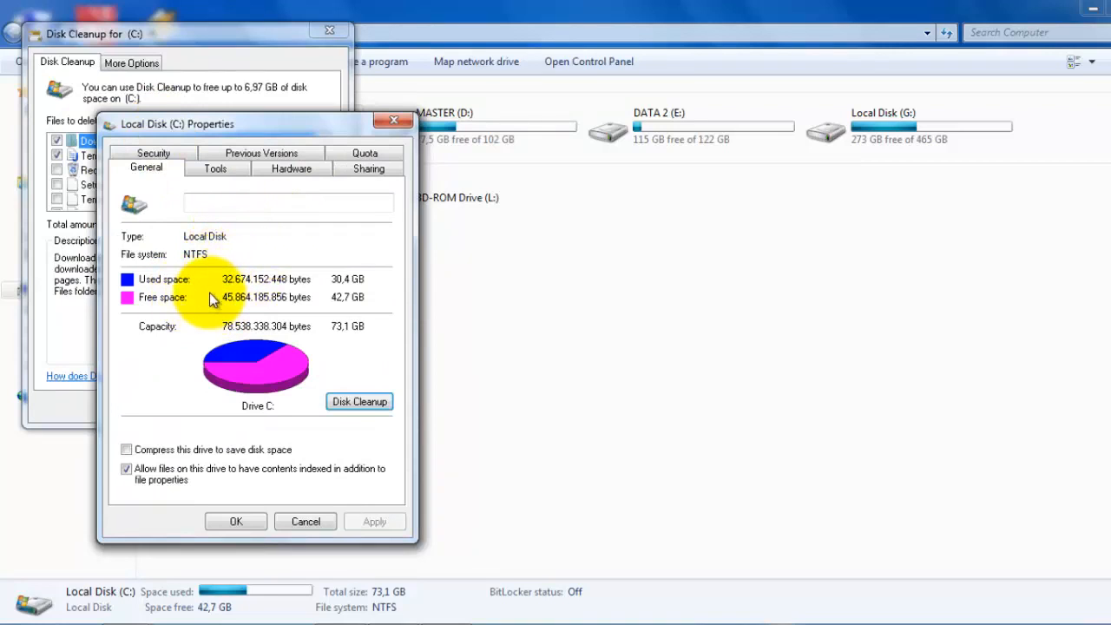
pyautogui.click(456, 624)
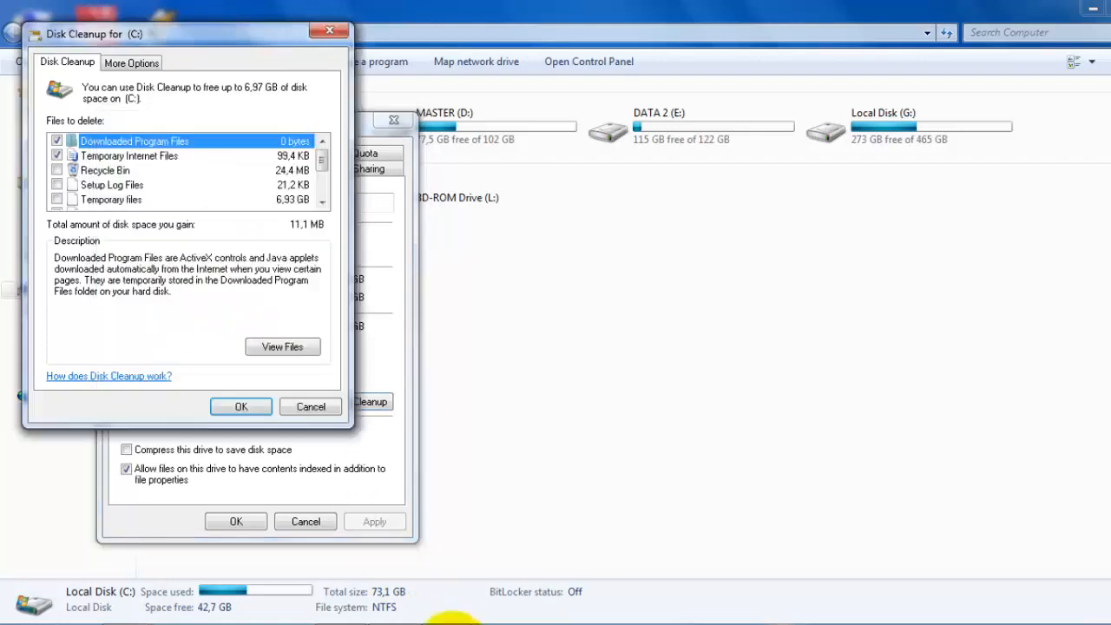
# Step: Mark Recycle Bin, Setup Log Files, Temporary files and all Windows Error Reporting categories for cleanup, and permanently delete the selected files from drive C
pyautogui.click(58, 200)
pyautogui.click(58, 185)
pyautogui.click(58, 171)
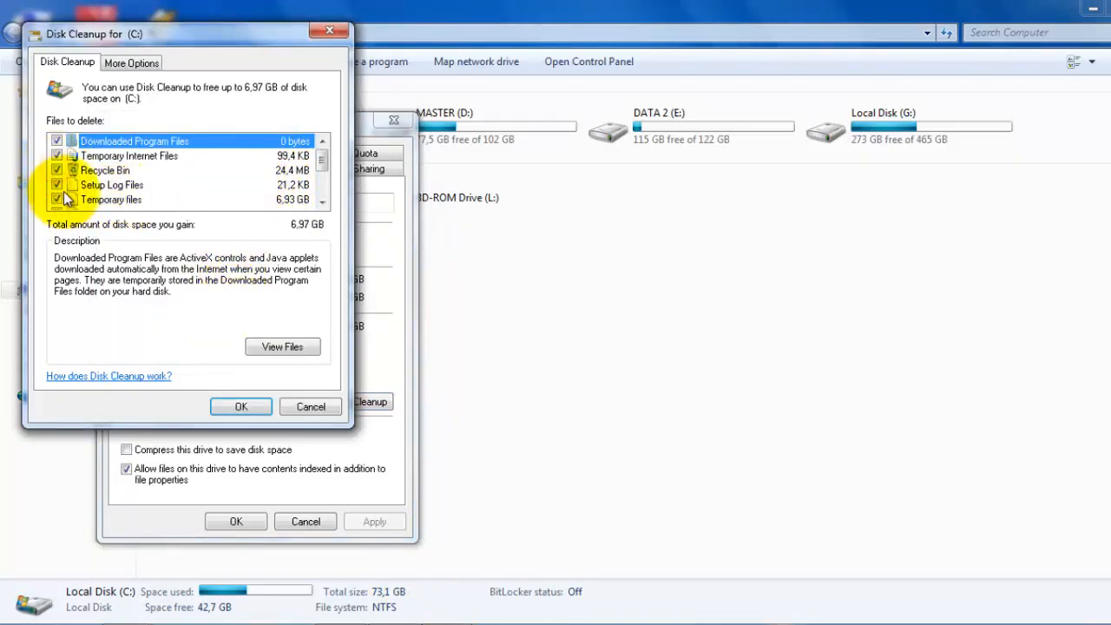
pyautogui.scroll(-2, 66, 195)
pyautogui.click(57, 156)
pyautogui.click(57, 171)
pyautogui.click(56, 185)
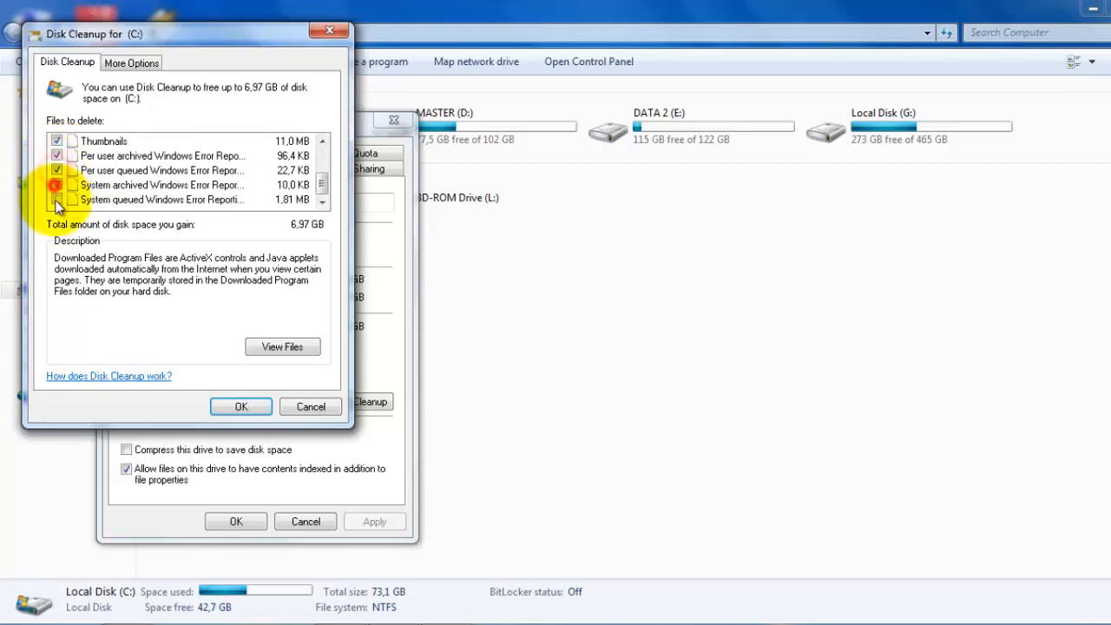
pyautogui.click(56, 200)
pyautogui.click(240, 406)
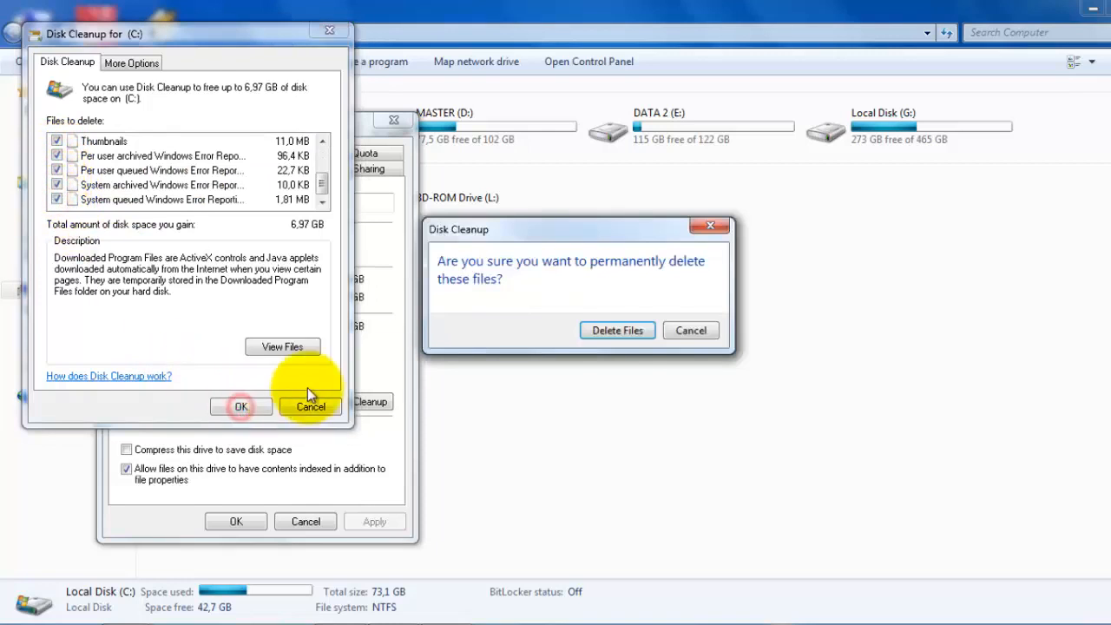
pyautogui.click(635, 329)
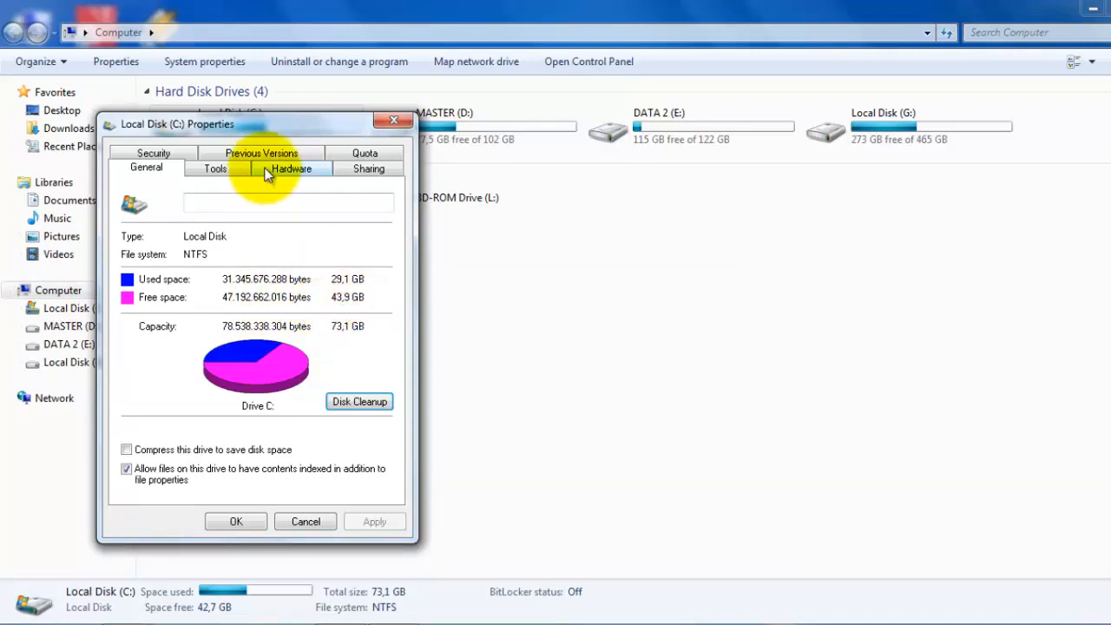
# Step: Close the Local Disk (C:) properties and refresh the drive list several times to update the free space shown
pyautogui.moveTo(258, 126); pyautogui.dragTo(330, 146)
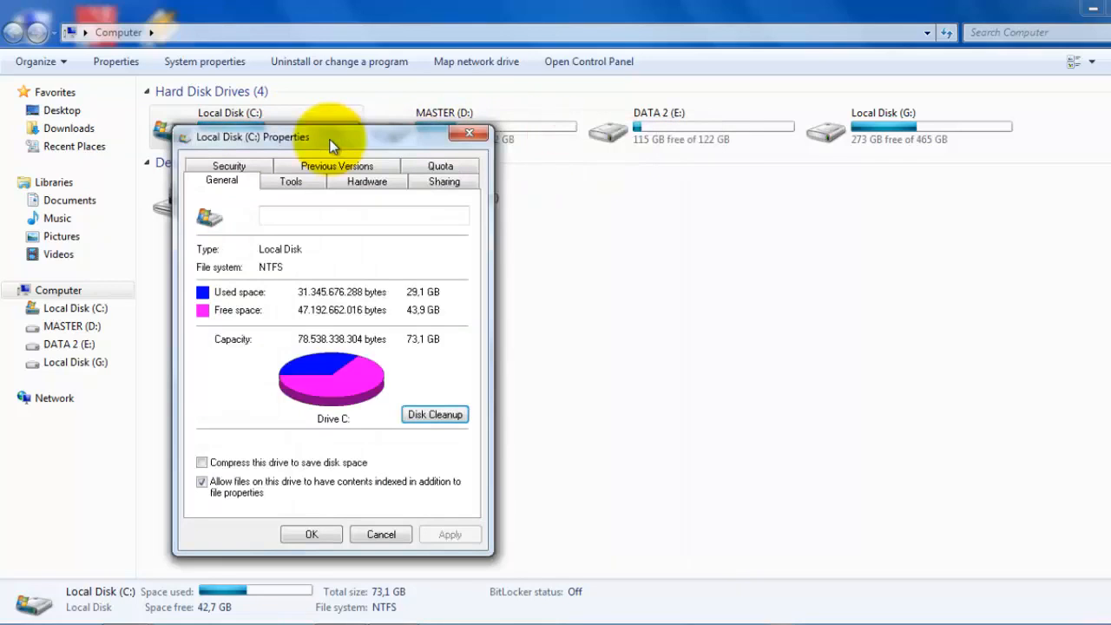
pyautogui.click(312, 534)
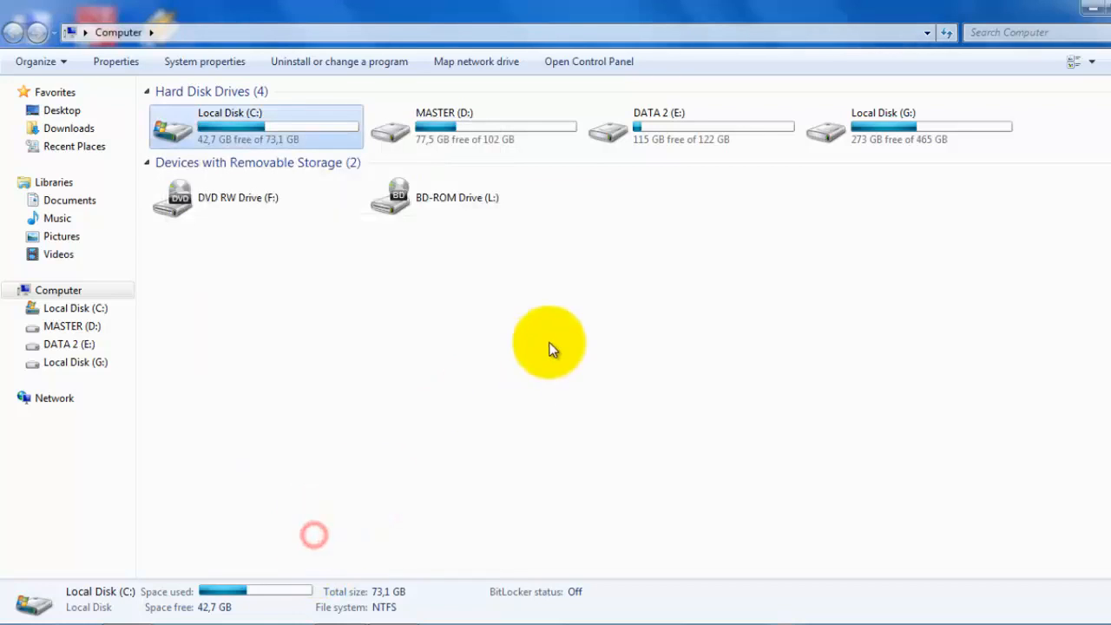
pyautogui.click(551, 341)
pyautogui.rightClick(577, 310)
pyautogui.click(597, 379)
pyautogui.rightClick(554, 301)
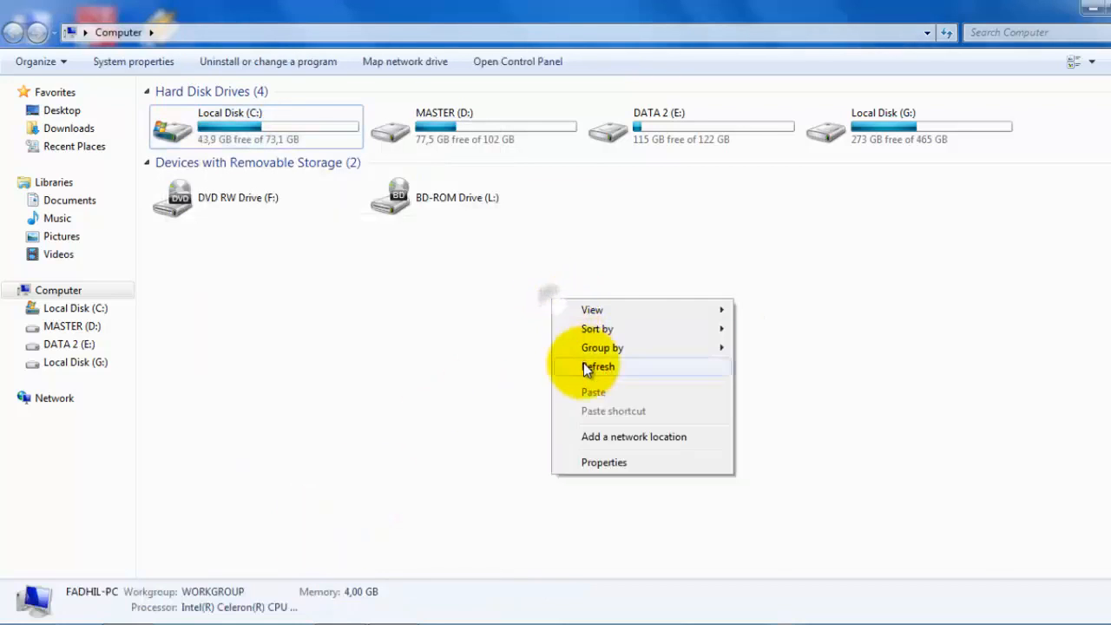
pyautogui.click(585, 364)
pyautogui.rightClick(567, 304)
pyautogui.click(587, 372)
pyautogui.rightClick(561, 296)
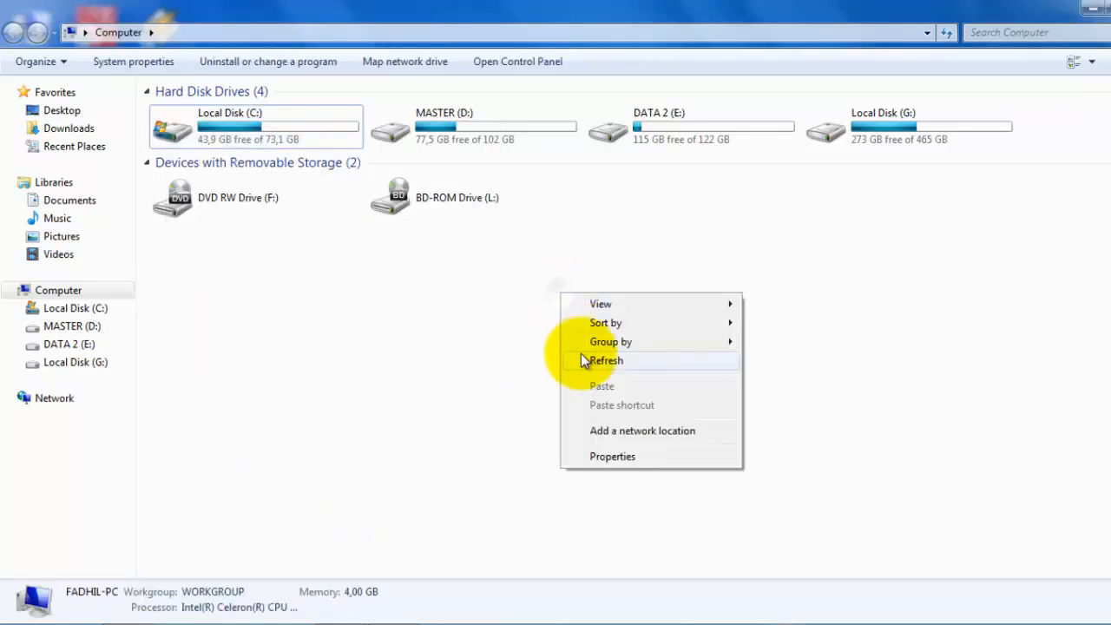
pyautogui.click(581, 358)
pyautogui.rightClick(603, 270)
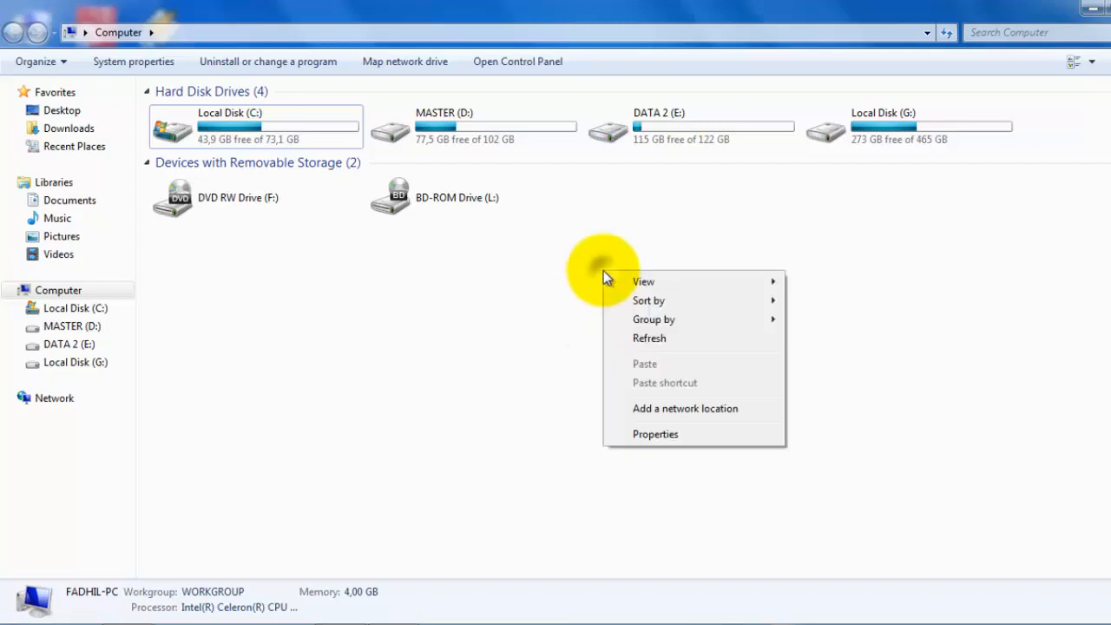
pyautogui.click(634, 341)
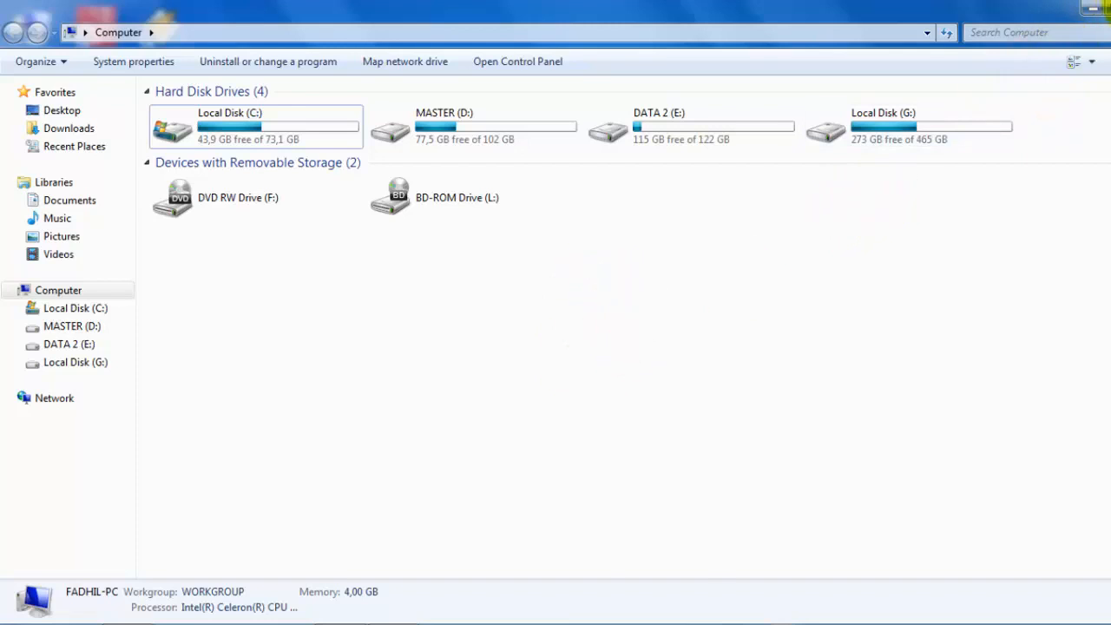
# Step: Close the Computer window and refresh the desktop repeatedly
pyautogui.click(1106, 5)
pyautogui.rightClick(385, 191)
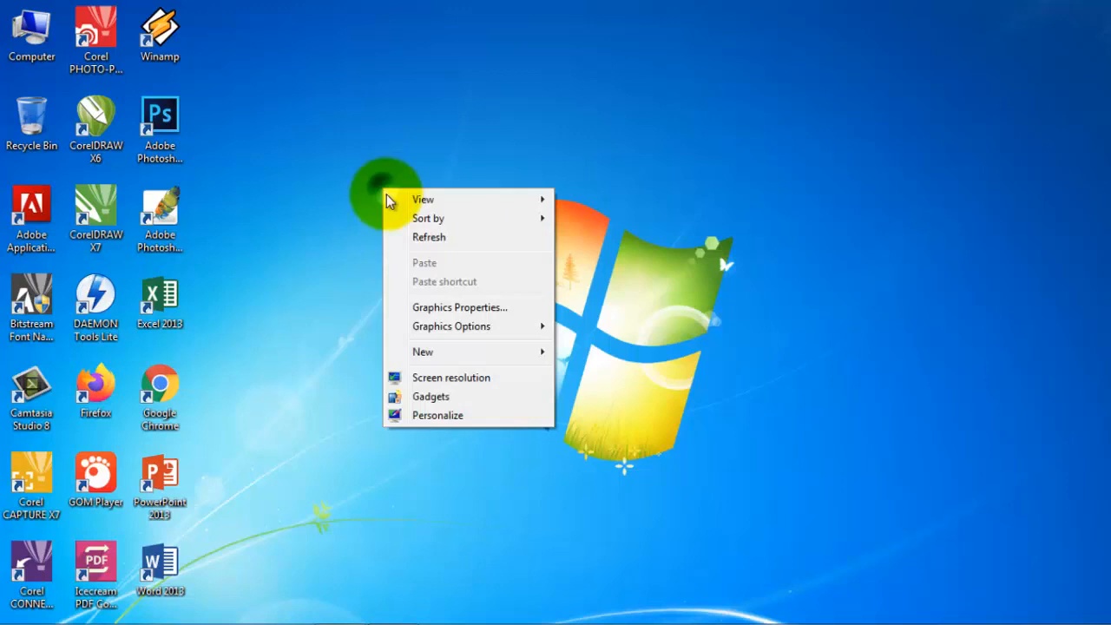
pyautogui.click(398, 237)
pyautogui.rightClick(335, 150)
pyautogui.click(350, 200)
pyautogui.rightClick(335, 150)
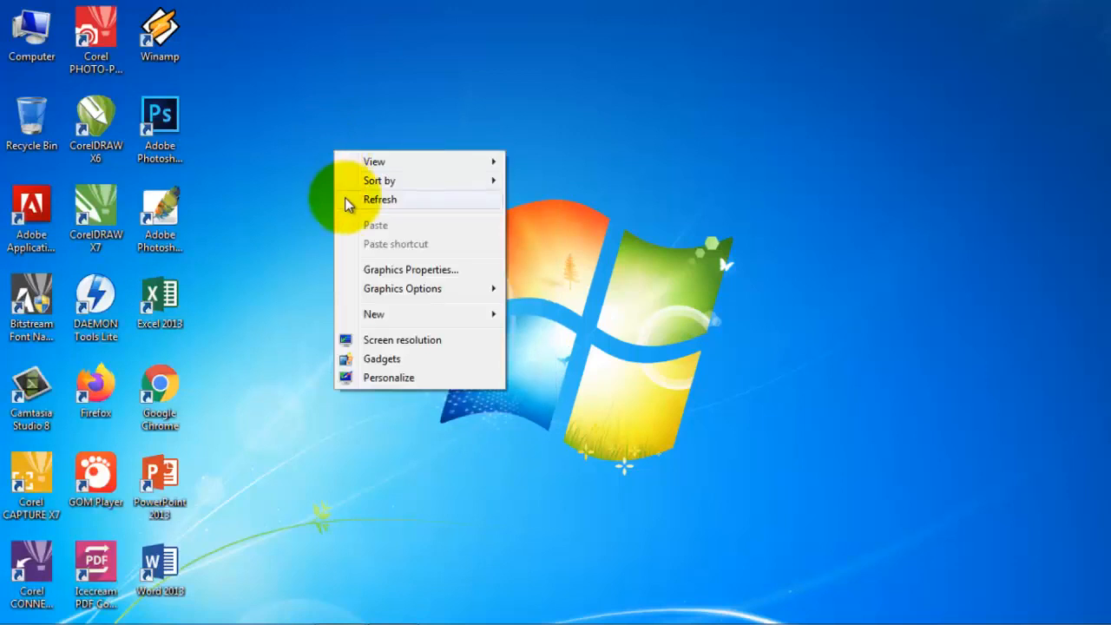
pyautogui.click(347, 201)
pyautogui.rightClick(340, 162)
pyautogui.click(359, 207)
pyautogui.rightClick(337, 157)
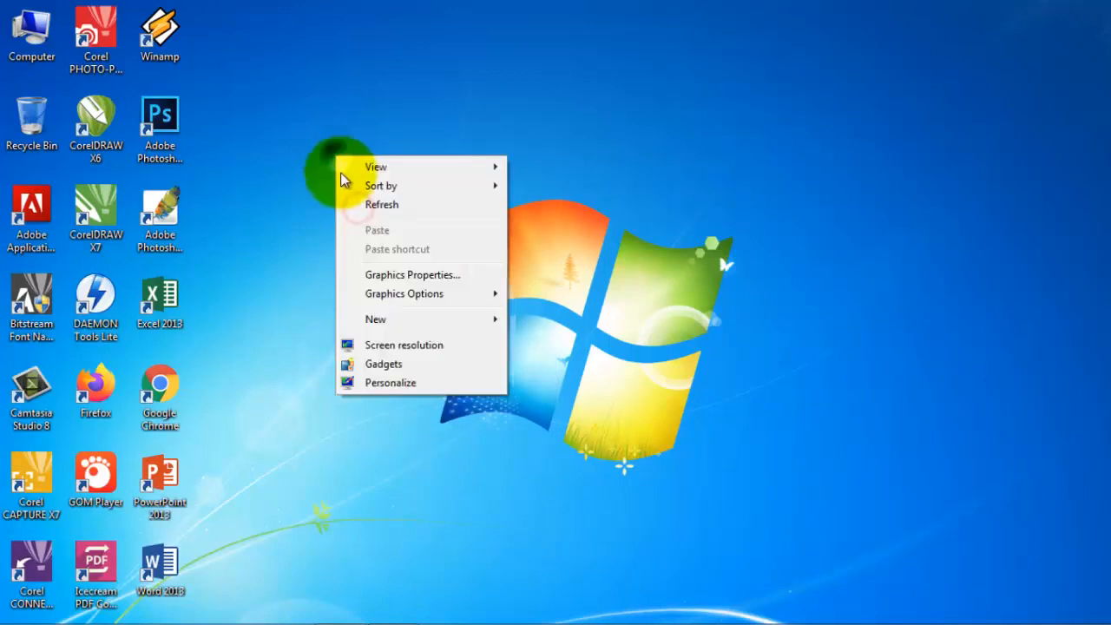
pyautogui.click(349, 201)
pyautogui.rightClick(337, 158)
pyautogui.click(352, 206)
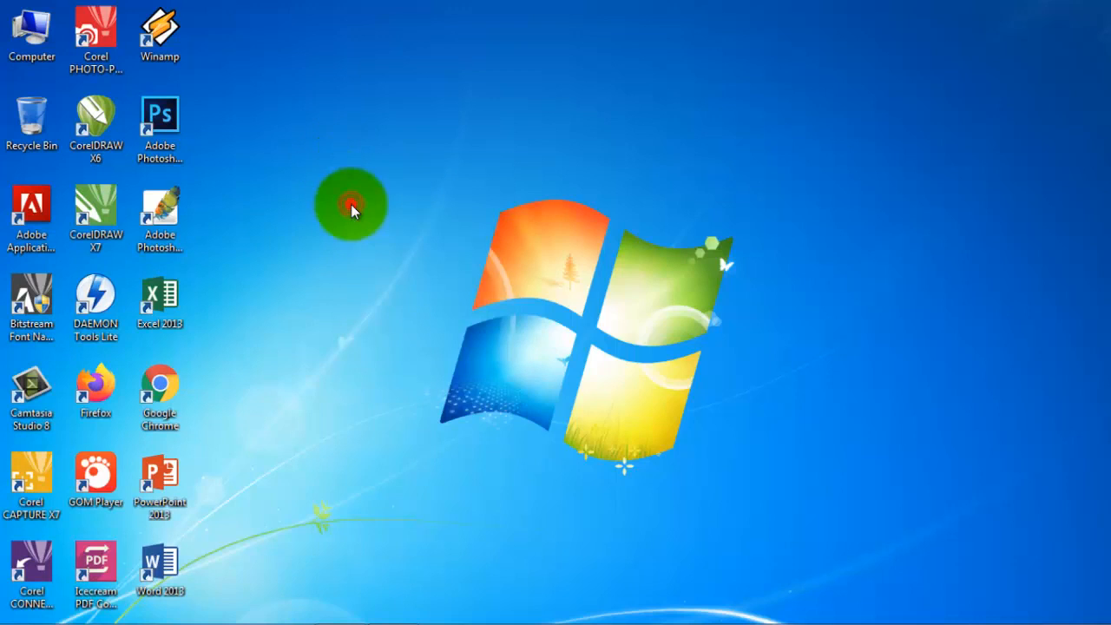
pyautogui.rightClick(339, 159)
pyautogui.click(349, 208)
pyautogui.rightClick(340, 178)
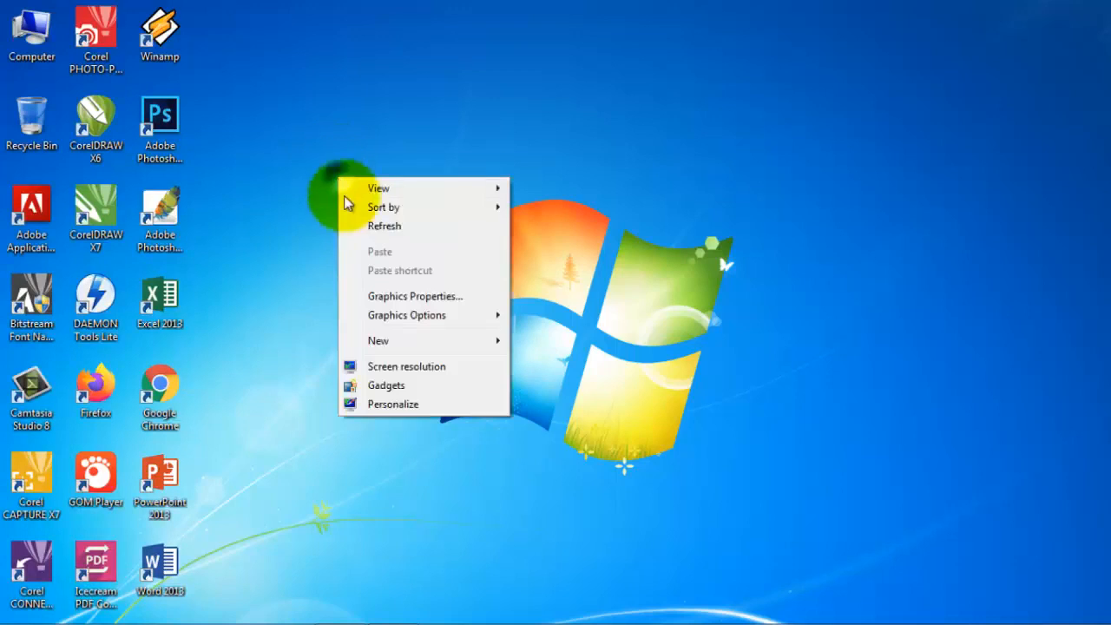
pyautogui.click(356, 224)
pyautogui.rightClick(316, 167)
pyautogui.click(330, 214)
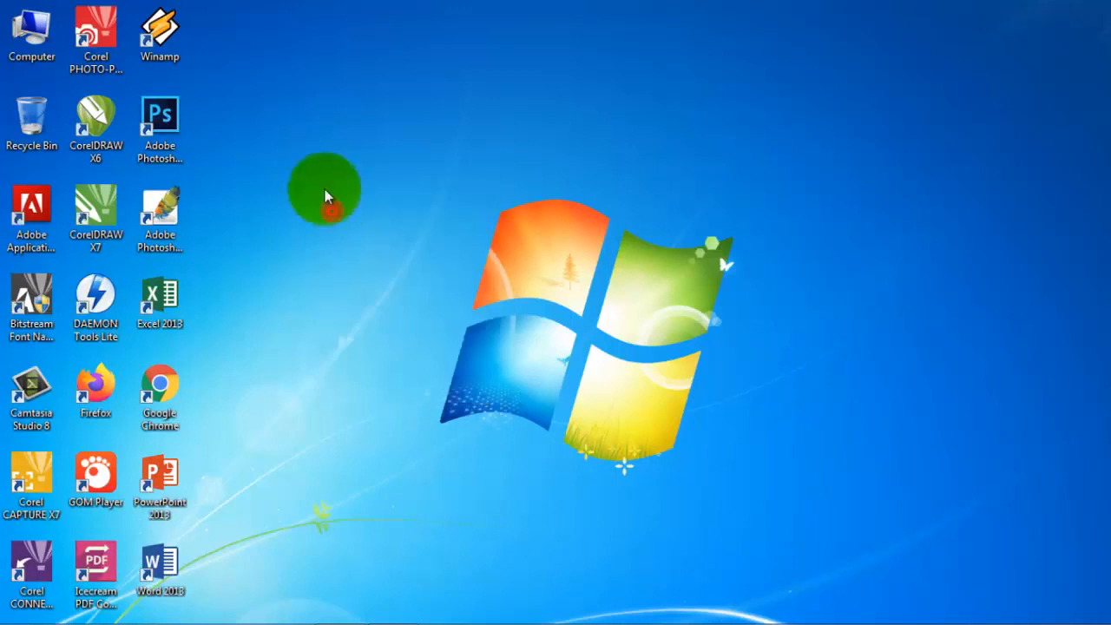
pyautogui.rightClick(308, 155)
pyautogui.click(319, 207)
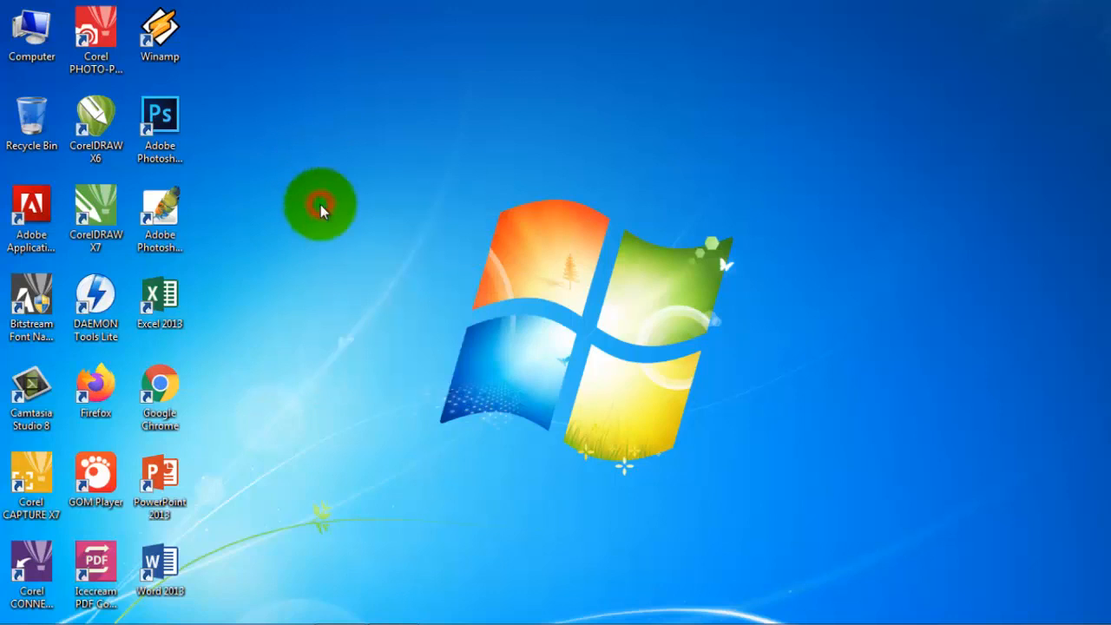